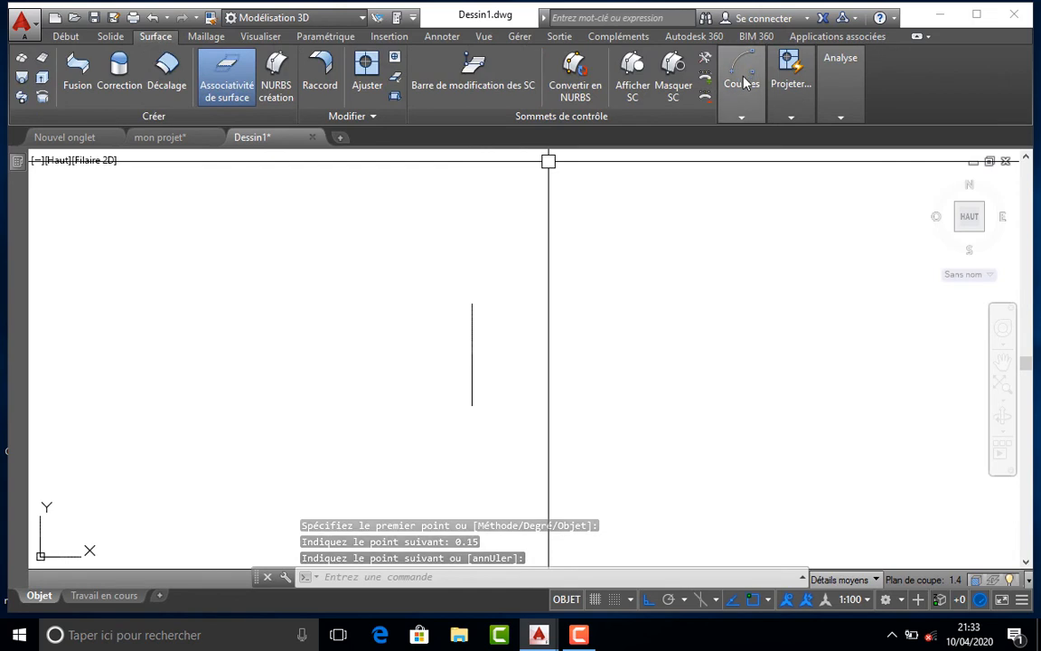
- Start a control-vertex spline near the upper end of the vertical line and place vertices outlining the rounded half bowl, with Ortho off
left_click(753, 150)
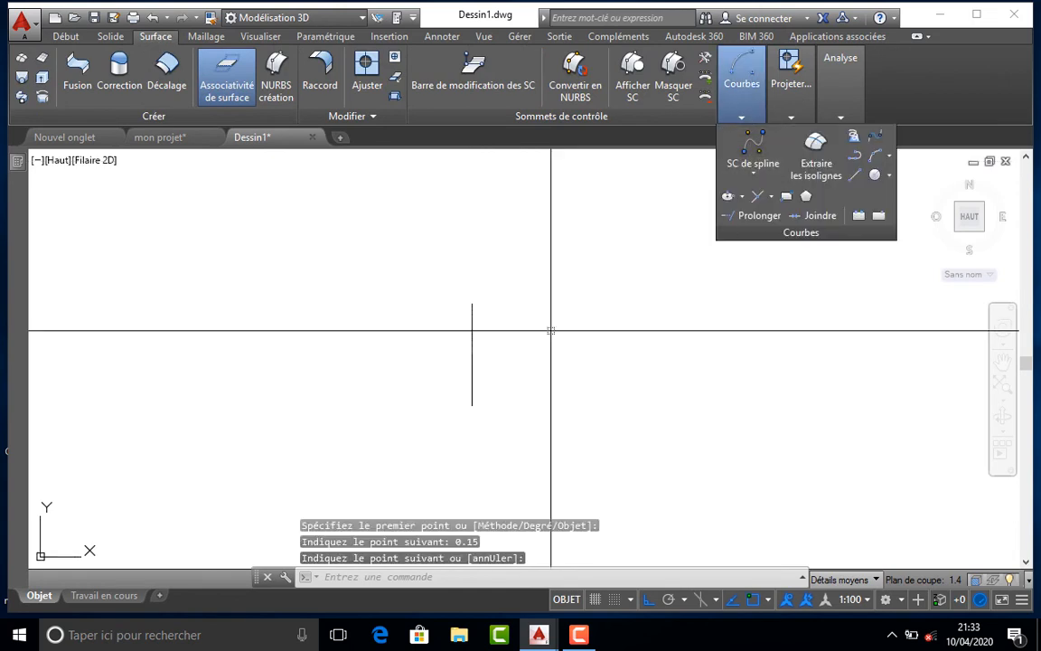
scroll(484, 309, "up", 2)
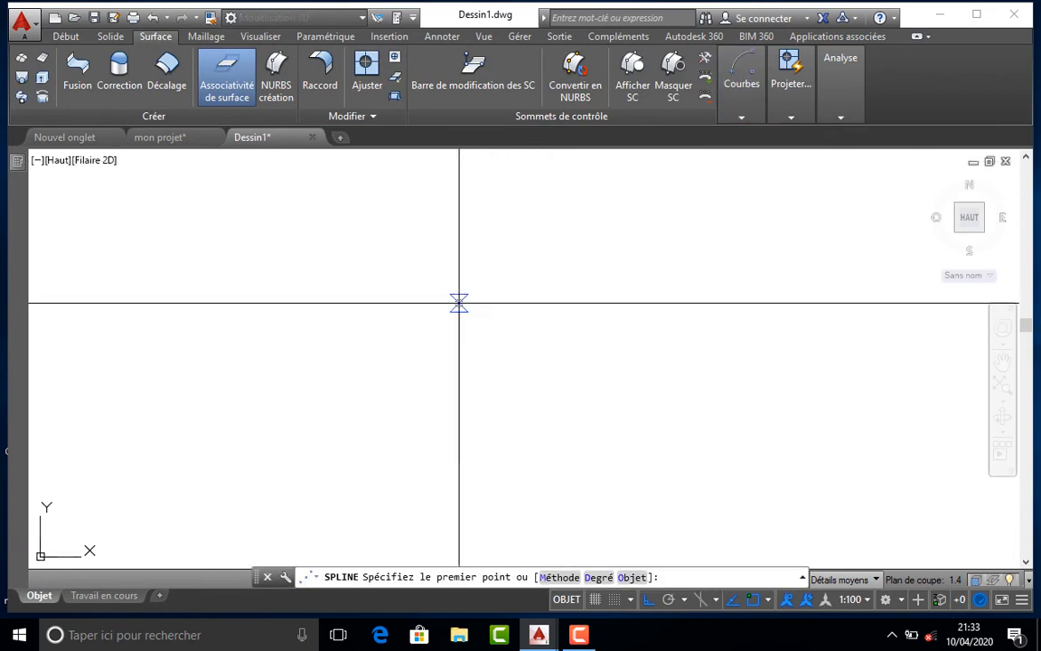
left_click(451, 304)
scroll(445, 311, "up", 1)
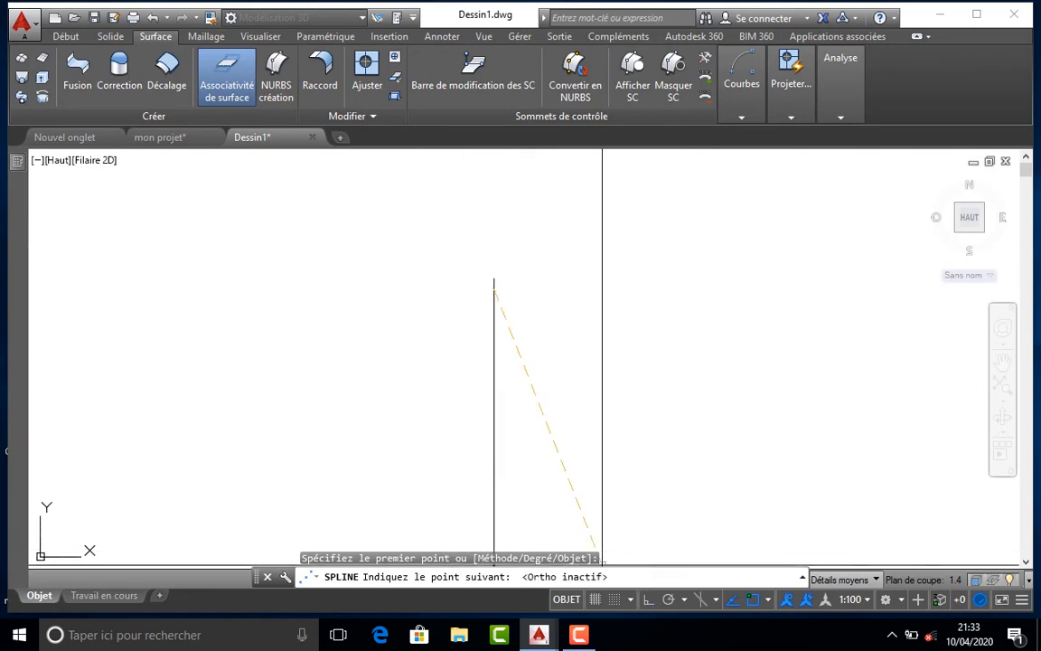
scroll(462, 294, "up", 2)
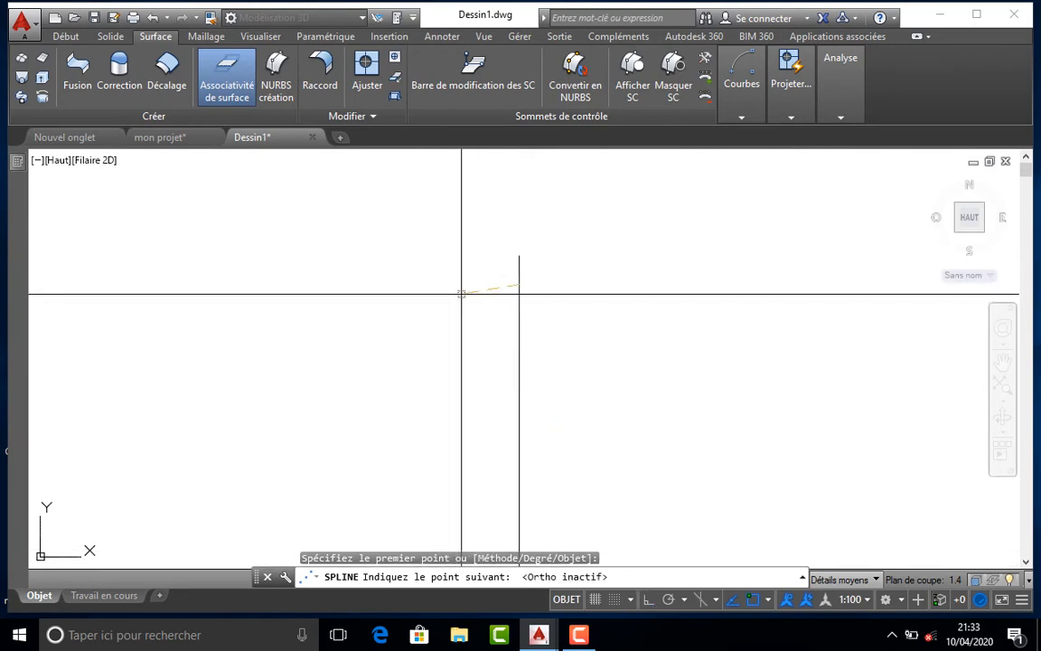
left_click(450, 285)
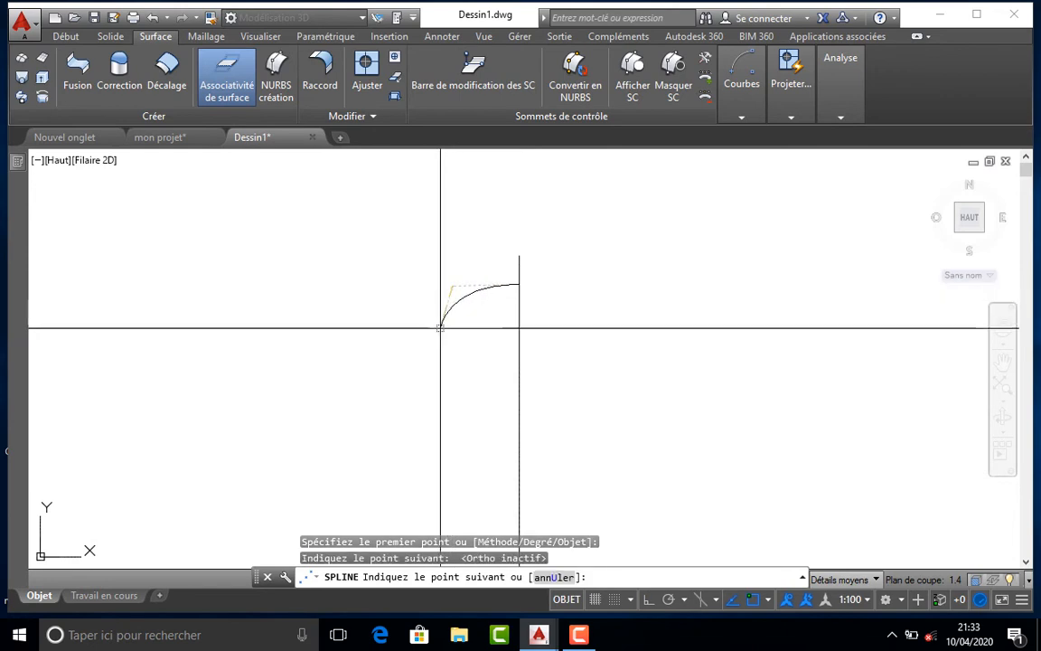
left_click(425, 389)
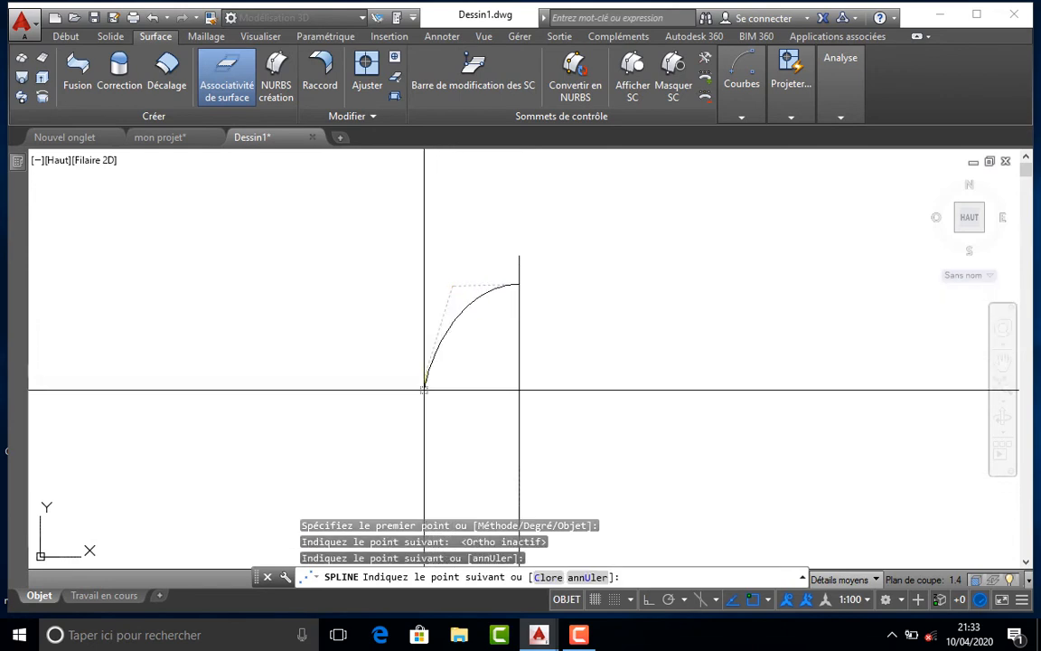
left_click(428, 443)
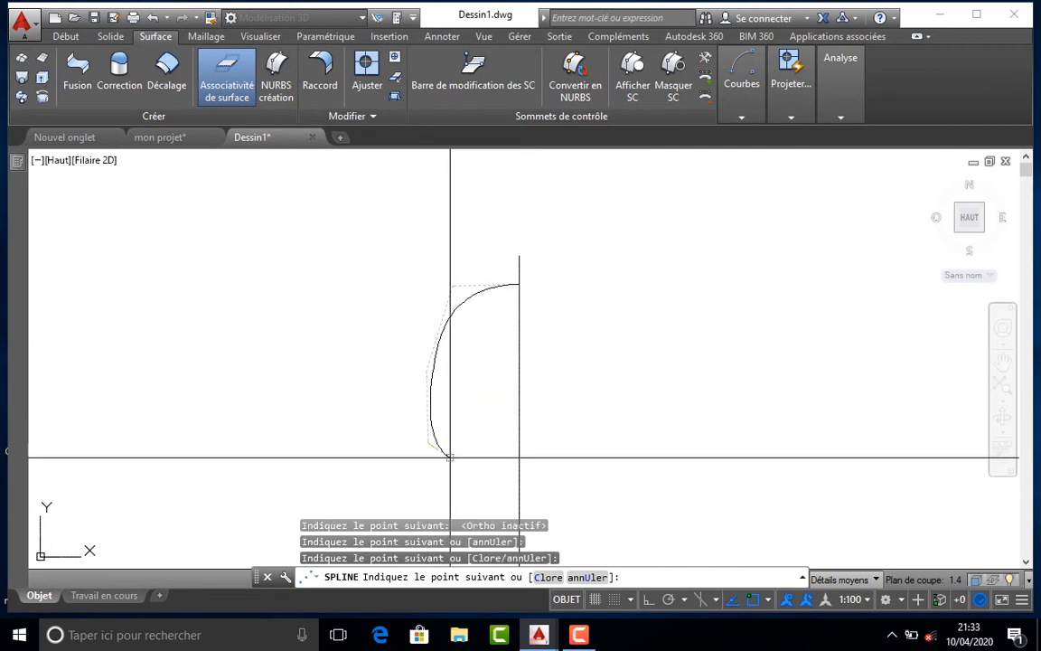
- Continue the spline through the neck and along the narrow handle, and finish it on the vertical line
mouse_move(486, 469)
middle_mouse_down()
mouse_move(492, 474)
mouse_move(497, 368)
middle_mouse_up()
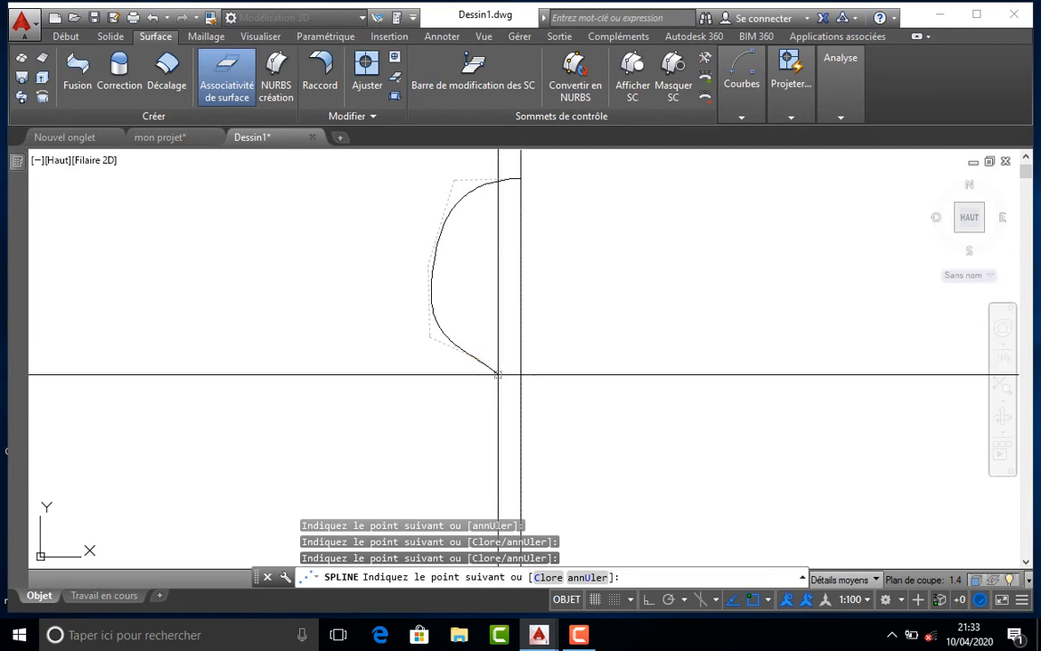
left_click(498, 373)
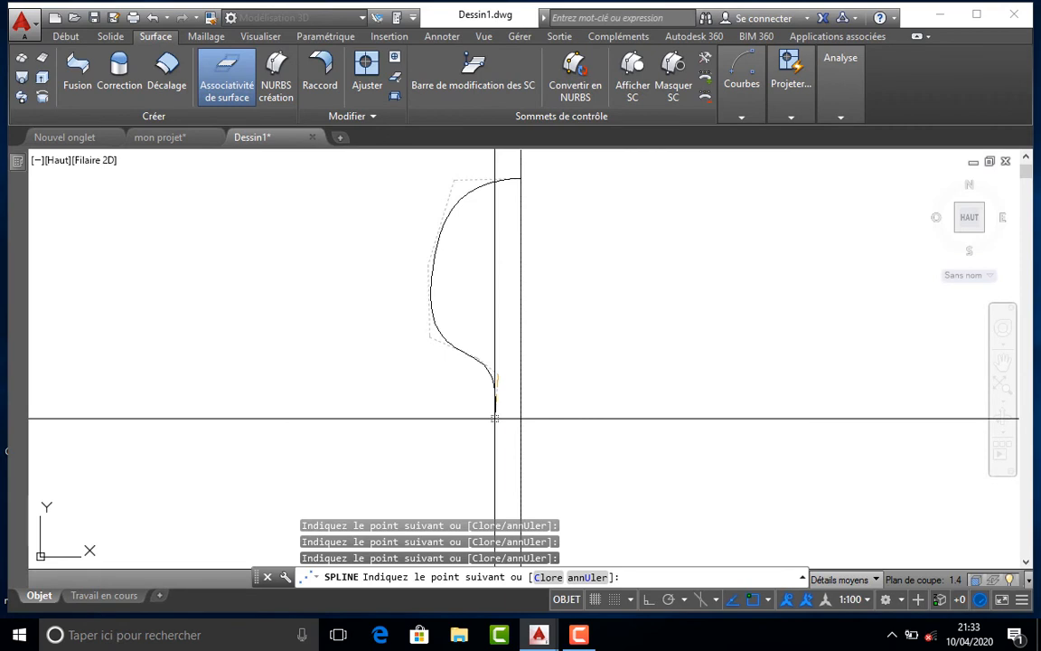
scroll(524, 404, "down", 1)
middle_click_drag(521, 402, 493, 303)
scroll(481, 384, "up", 1)
scroll(490, 415, "up", 1)
scroll(487, 436, "down", 1)
scroll(489, 451, "down", 1)
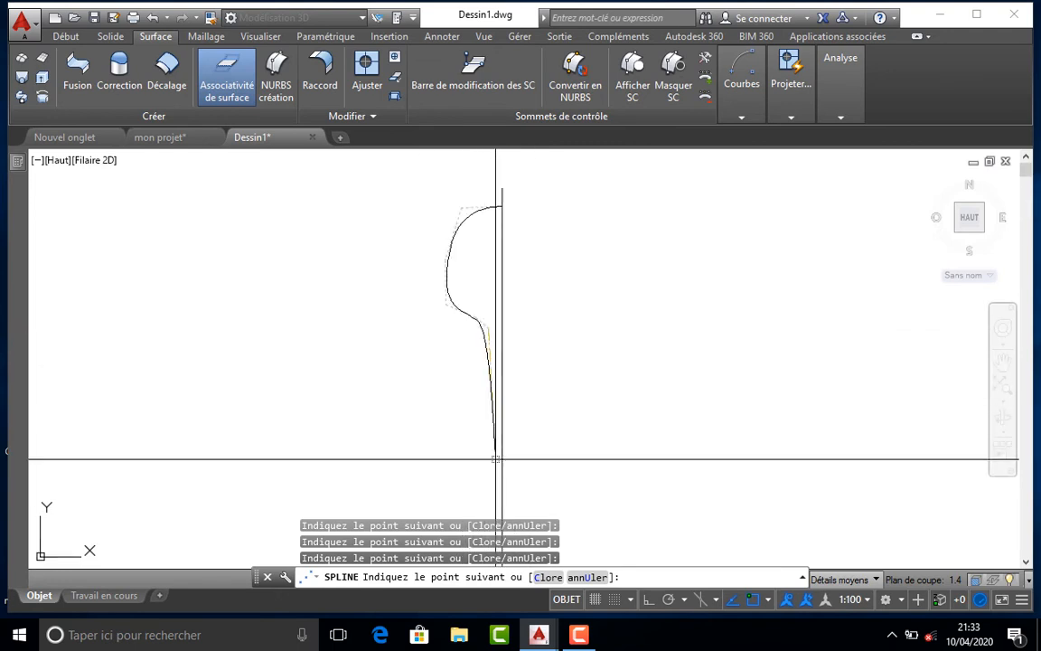
middle_click_drag(495, 323, 497, 387)
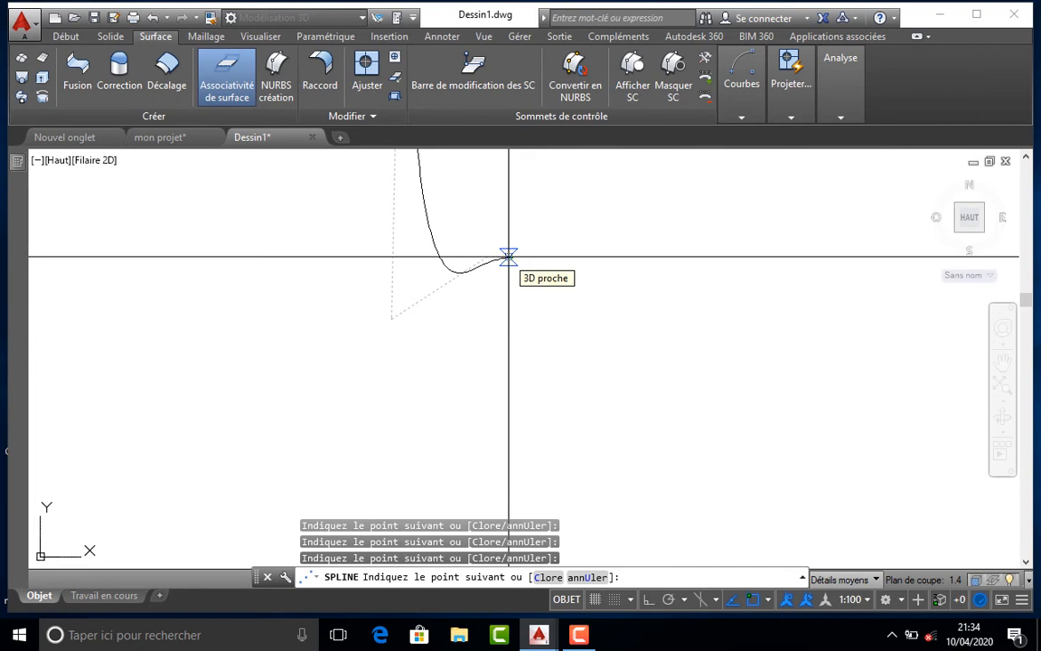
key("Return")
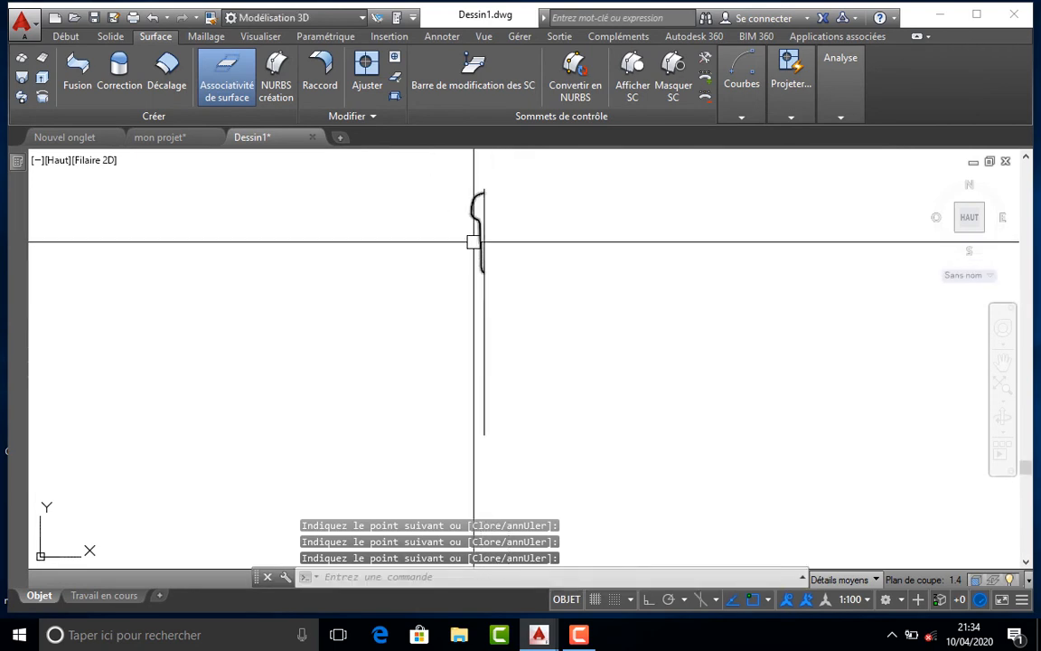
- Stretch the spline's lower bowl control vertex slightly inward, towards the vertical line
middle_click_drag(474, 220, 497, 273)
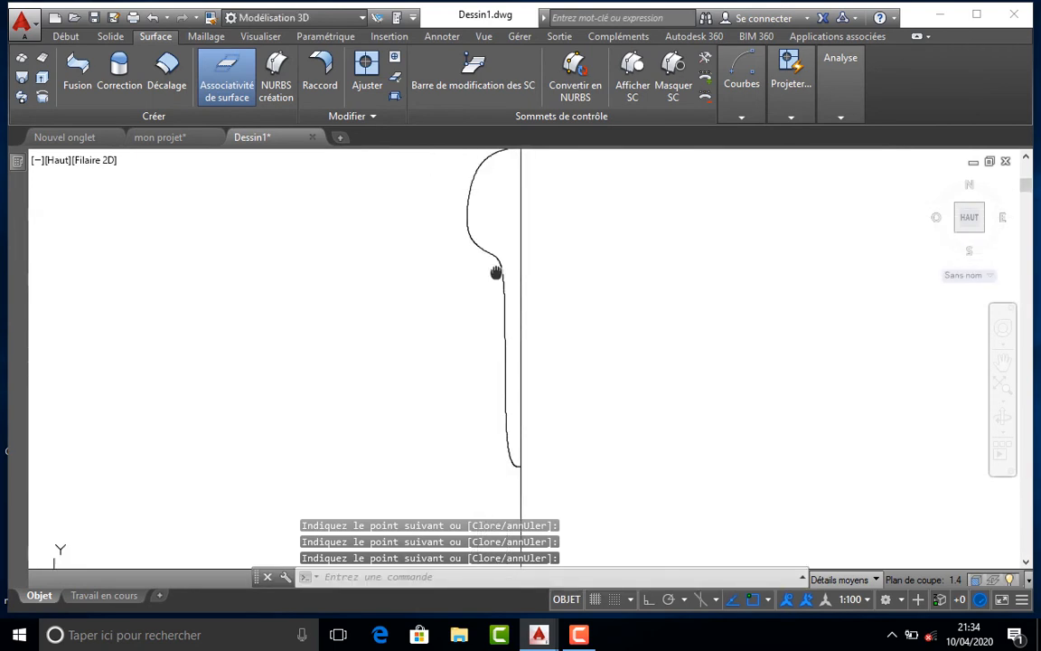
left_click(481, 224)
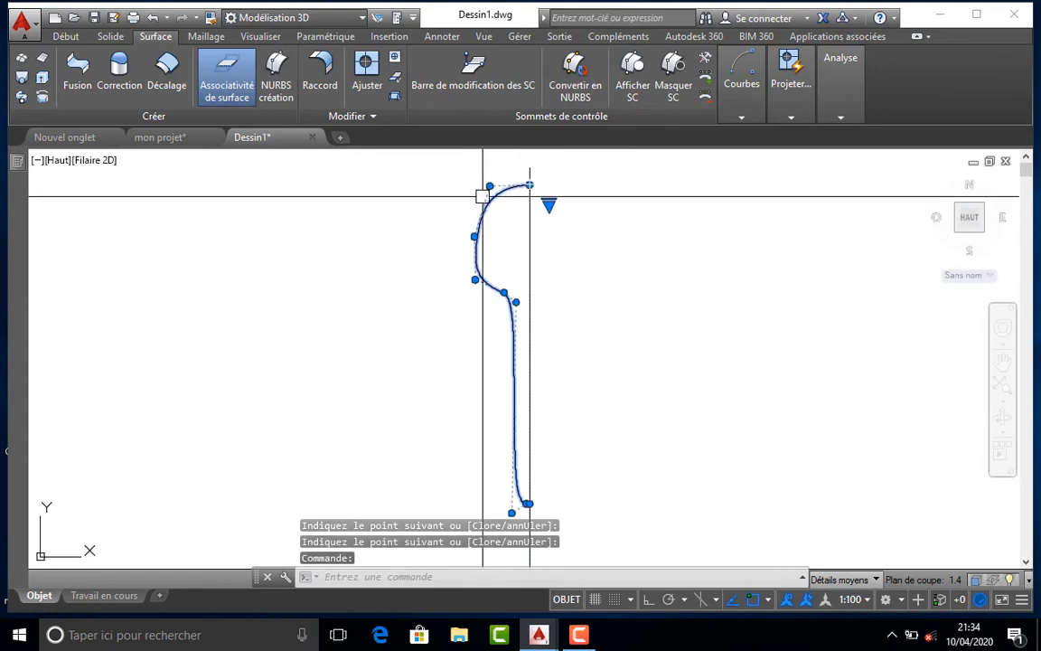
scroll(506, 278, "up", 5)
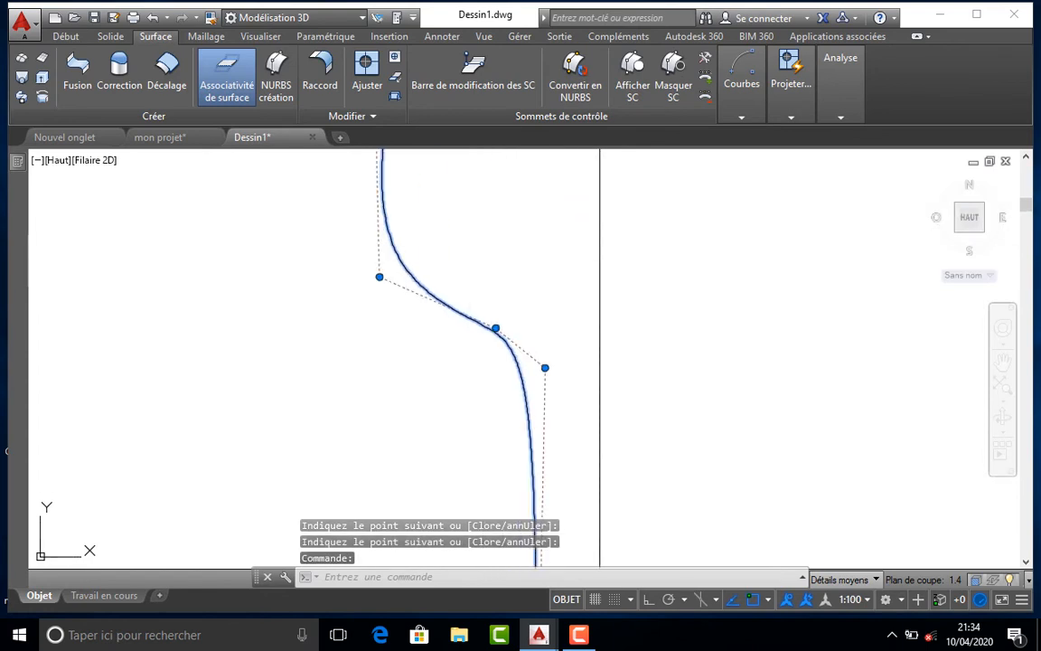
left_click(380, 277)
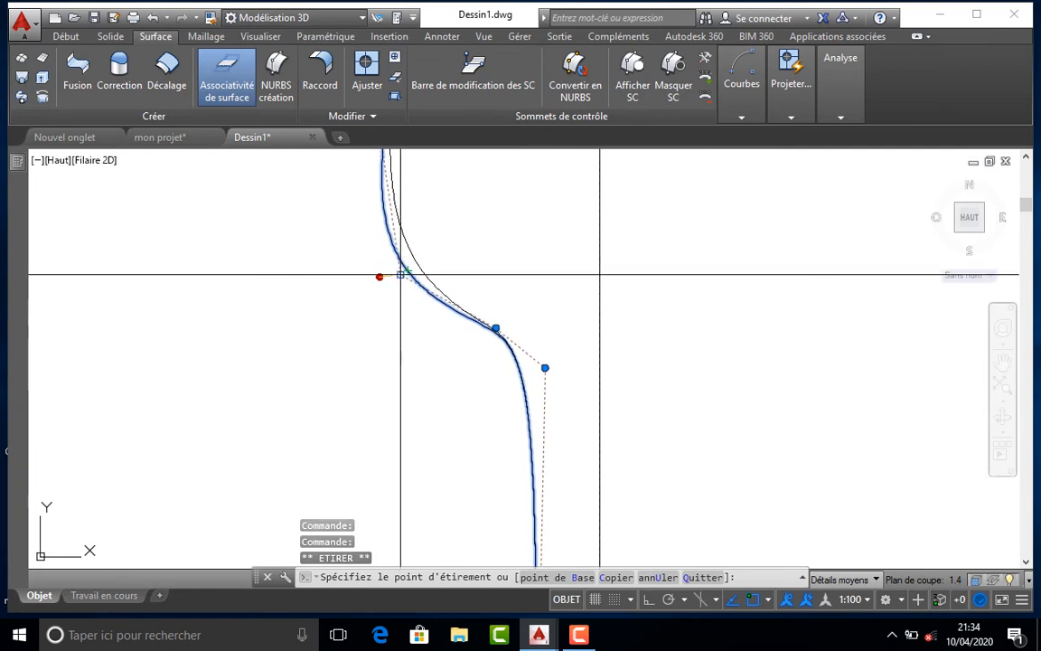
left_click(400, 273)
- Stretch the control vertex at the neck closer to the vertical line and deselect the spline
scroll(499, 335, "down", 5)
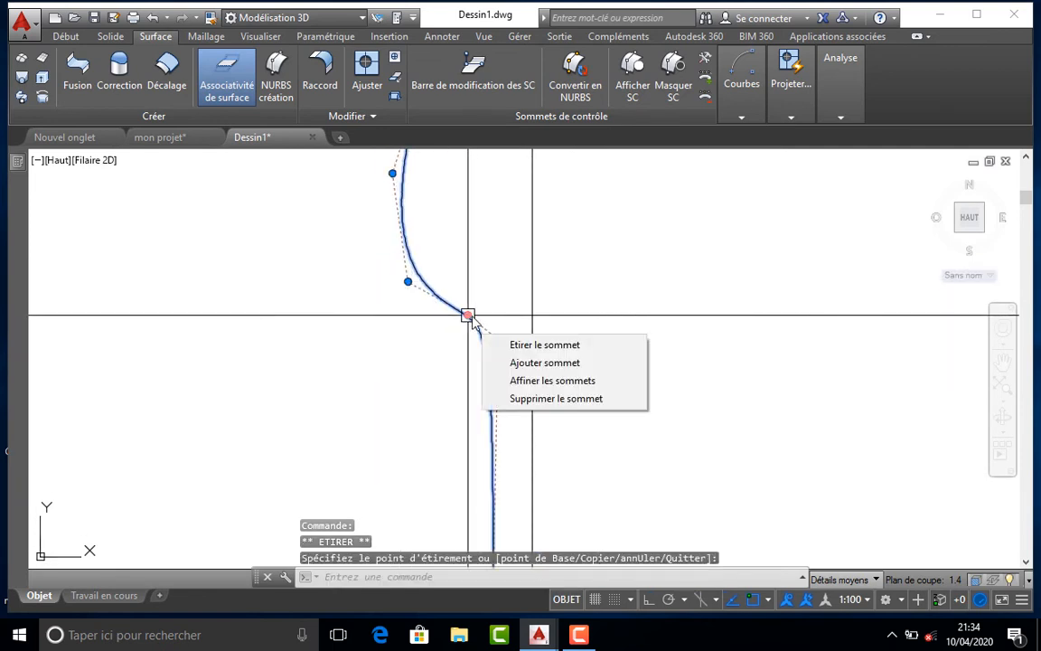
left_click(467, 316)
left_click(490, 310)
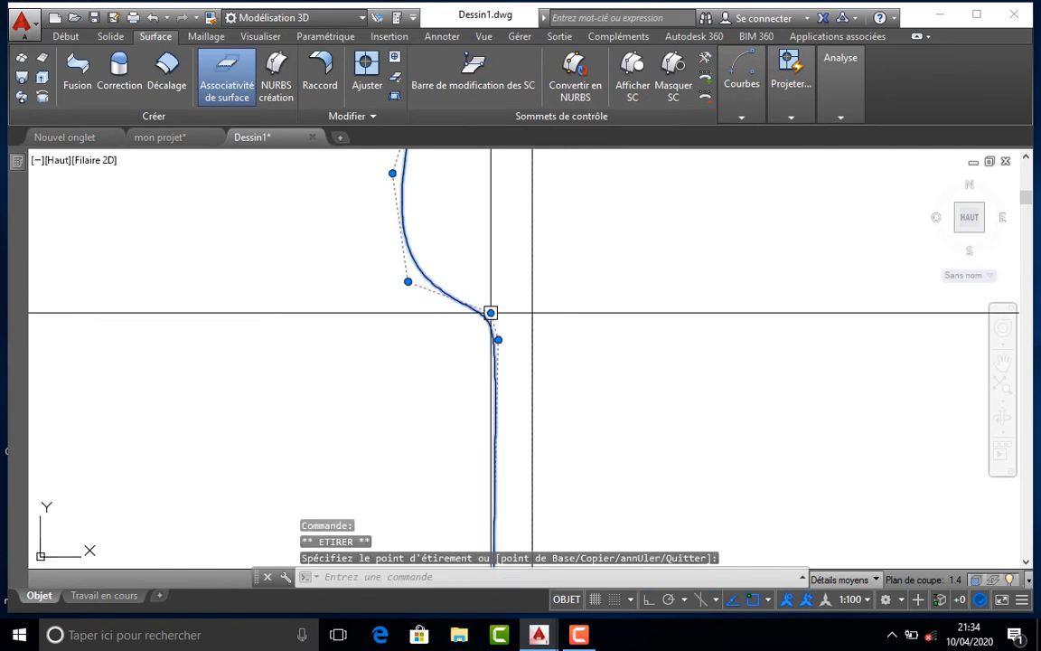
scroll(529, 352, "down", 5)
scroll(527, 354, "up", 5)
scroll(520, 489, "up", 3)
key("Escape")
scroll(510, 471, "down", 5)
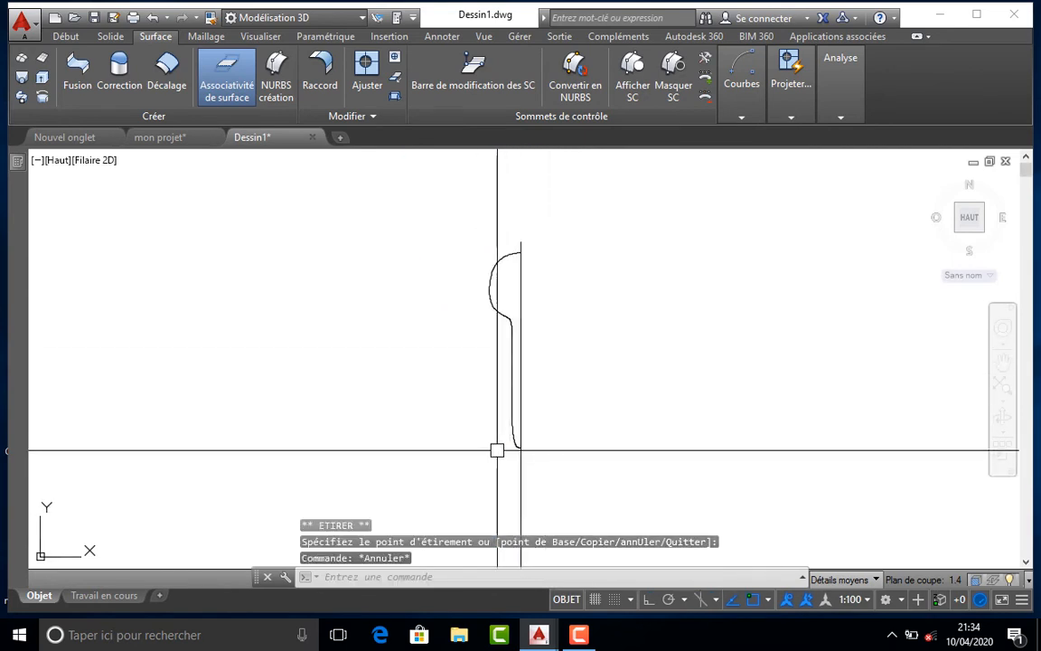
- In a 3D view with Ortho on, raise the spline's handle-end vertex about 0.008 along +Z
middle_click_drag(529, 442, 569, 407, "shift")
scroll(530, 393, "up", 5)
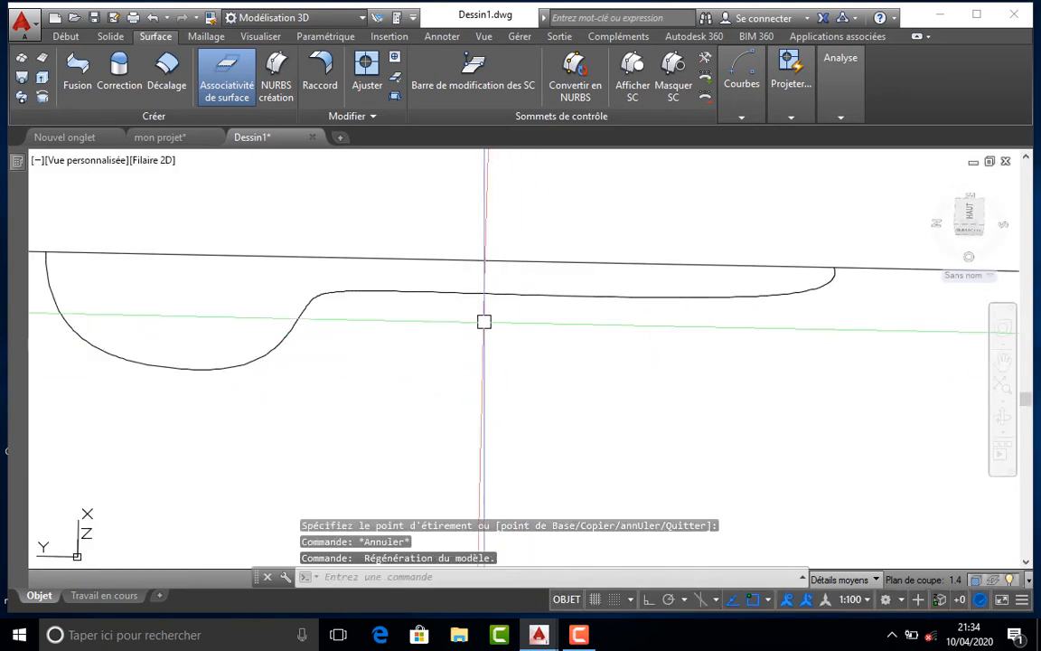
left_click(469, 292)
scroll(509, 322, "down", 5)
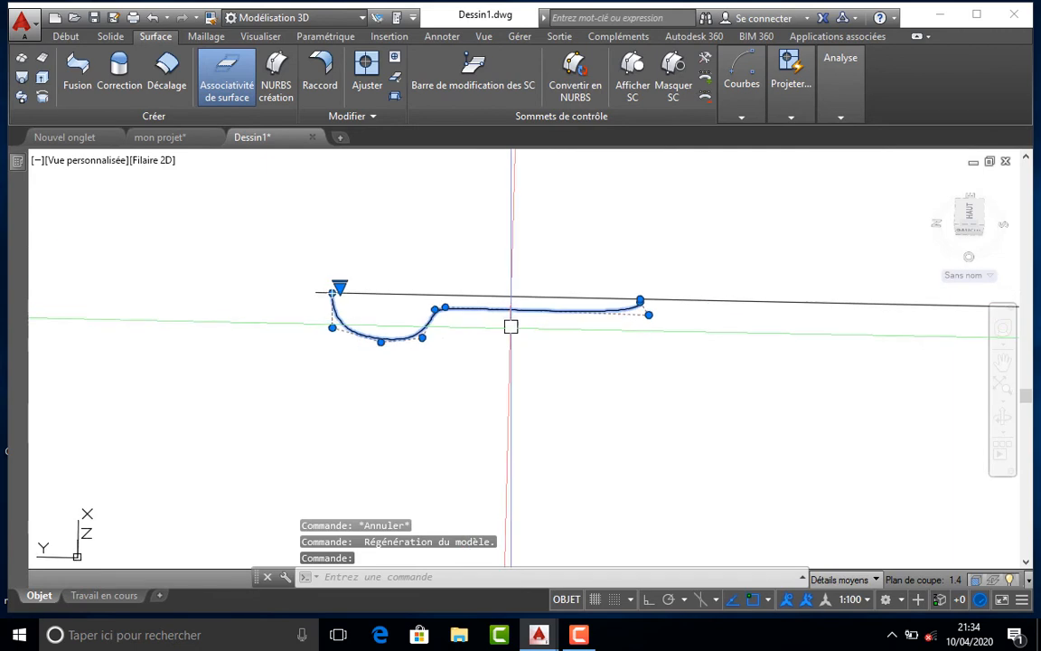
middle_click_drag(518, 369, 672, 373, "shift")
scroll(565, 241, "up", 6)
scroll(575, 331, "down", 3)
scroll(575, 330, "up", 4)
left_click(576, 331)
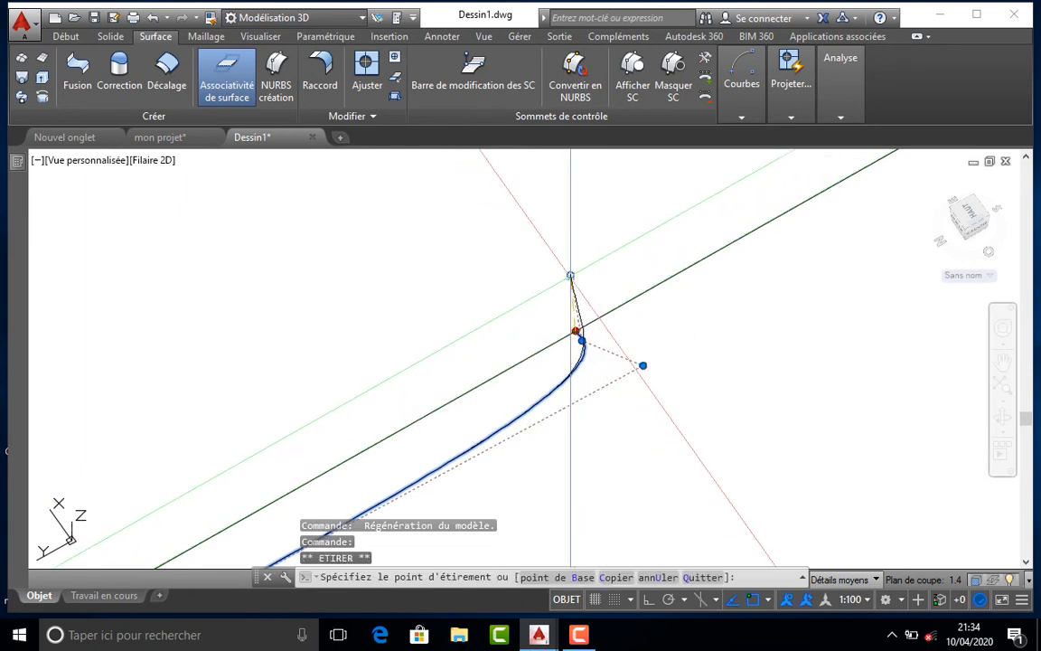
left_click(648, 601)
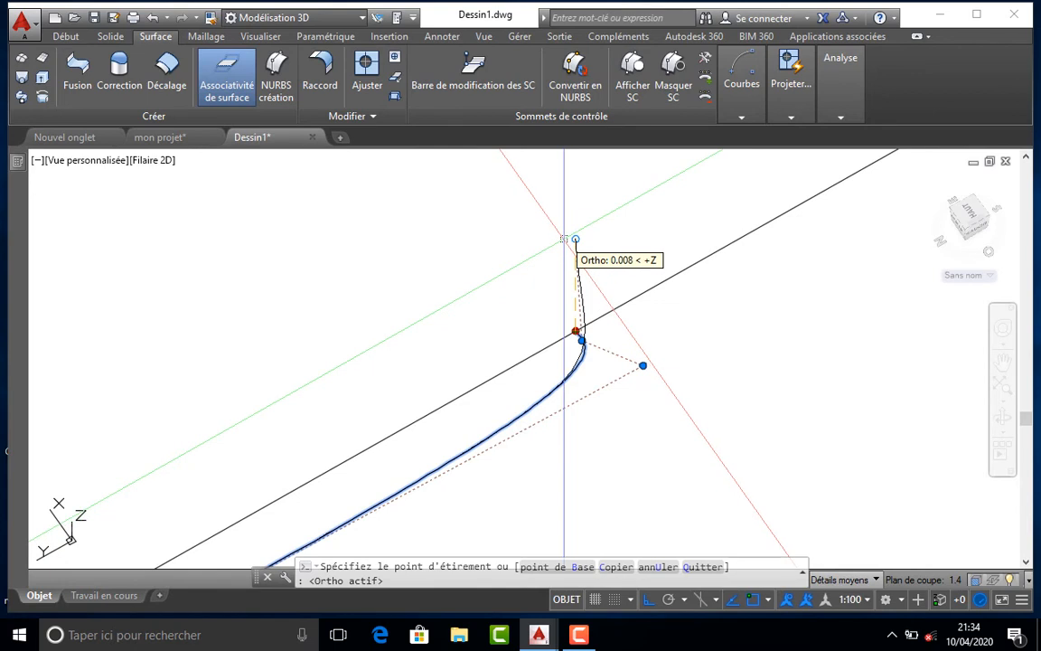
left_click(564, 240)
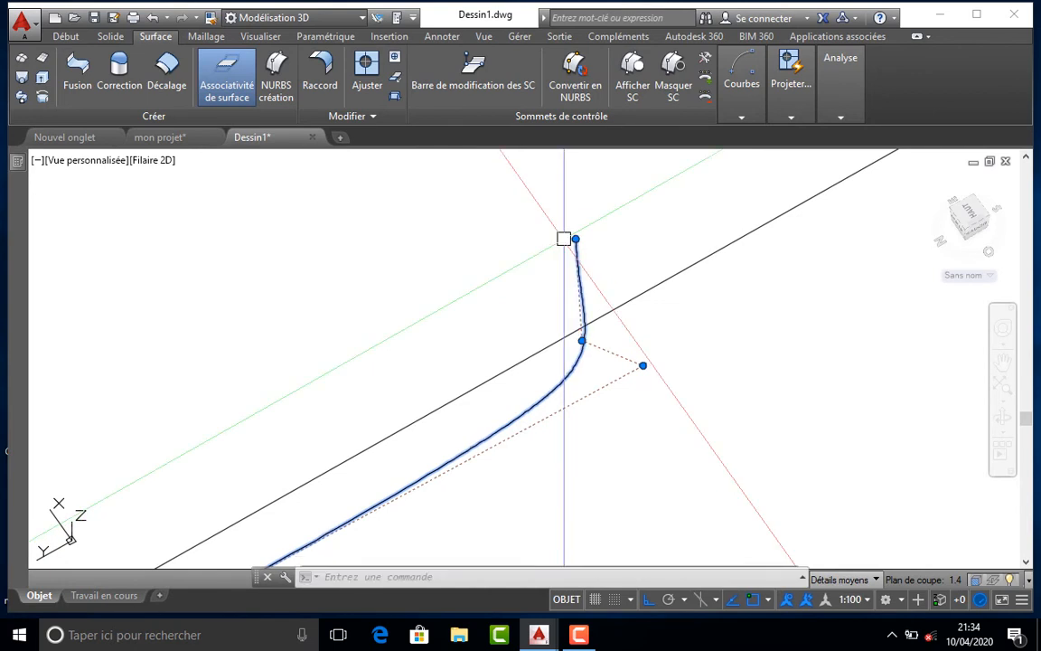
- Raise the two control vertices next to the handle end along +Z to match the raised end vertex
left_click(582, 340)
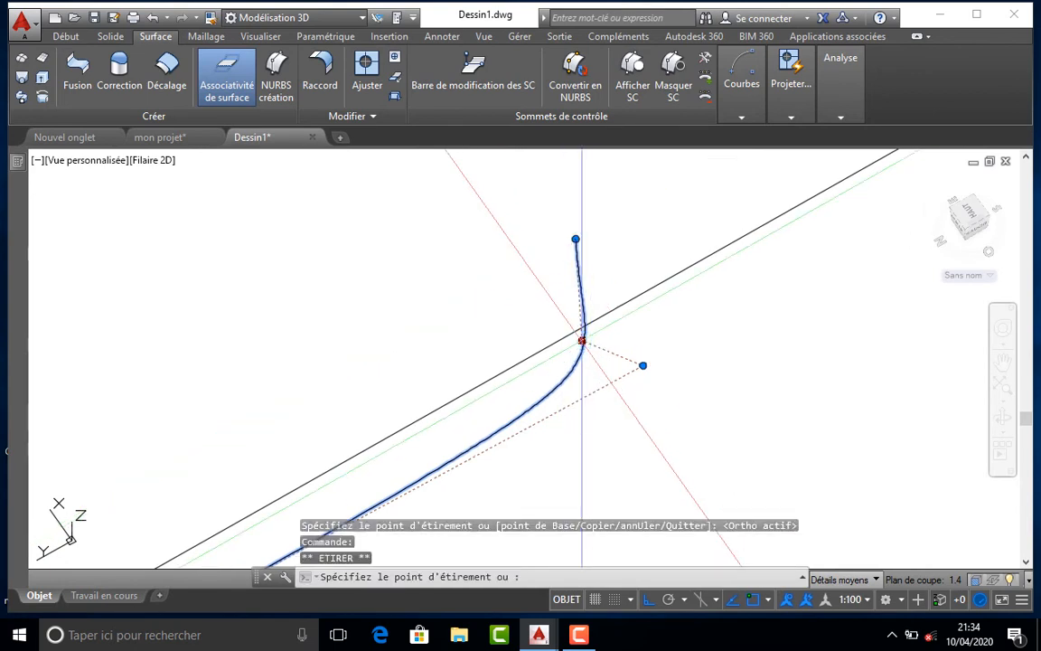
left_click(595, 242)
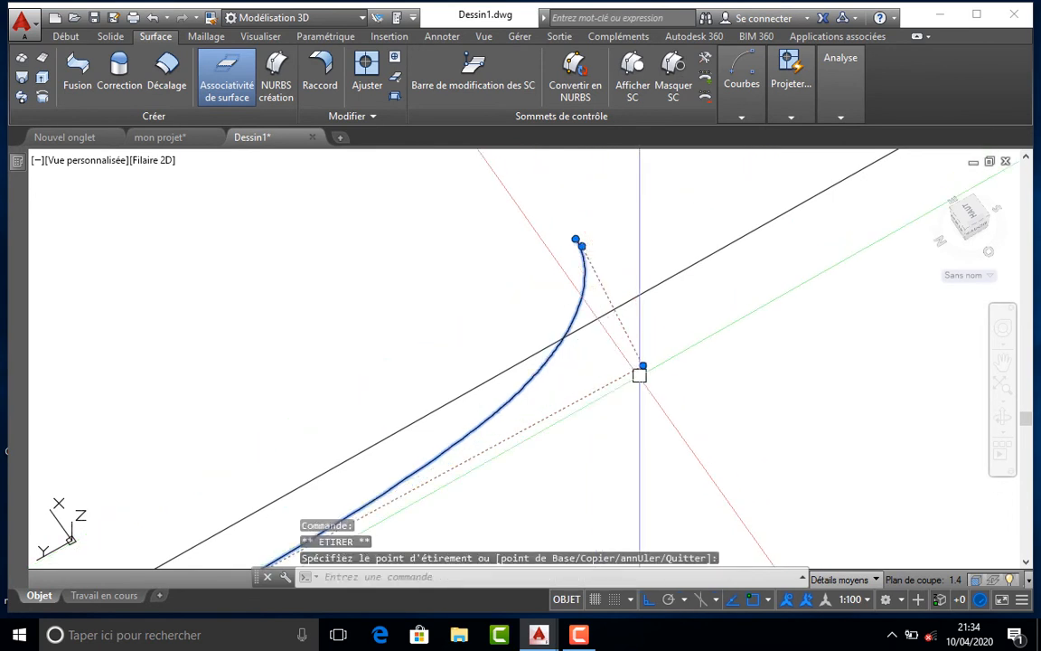
left_click(642, 365)
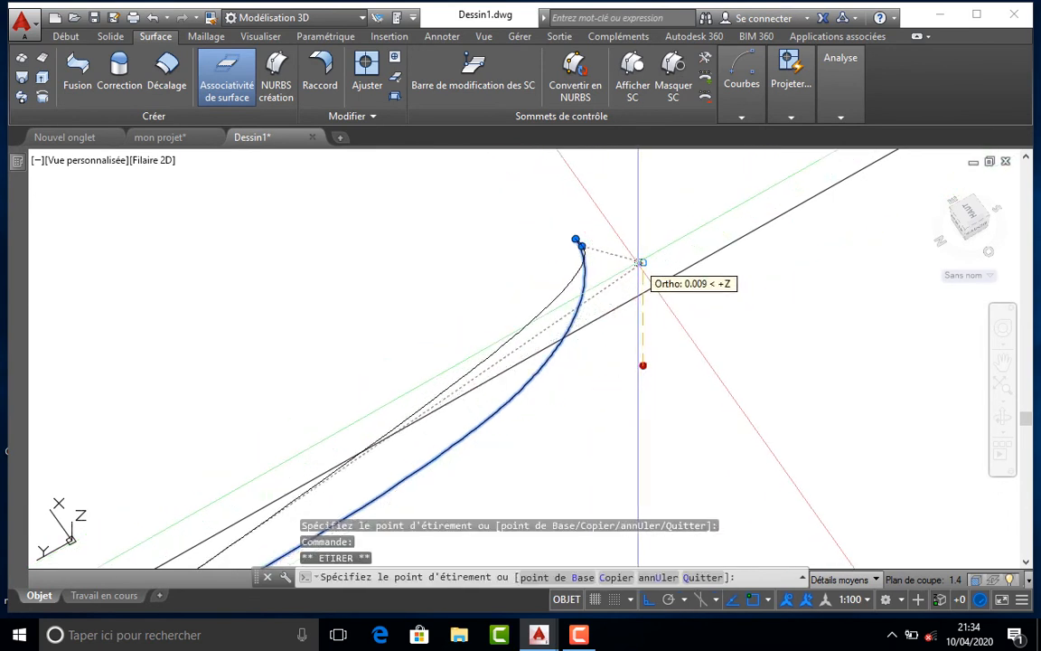
left_click(636, 271)
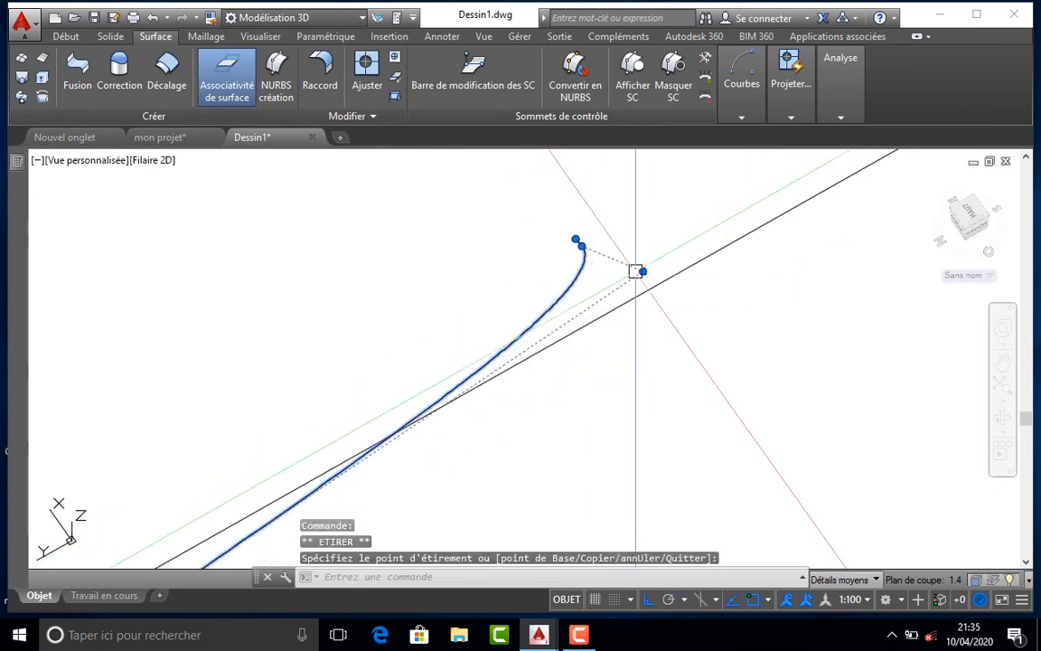
- Raise the control vertex where the handle meets the neck about 0.009 along +Z
scroll(618, 315, "down", 4)
scroll(515, 371, "up", 1)
scroll(513, 388, "up", 4)
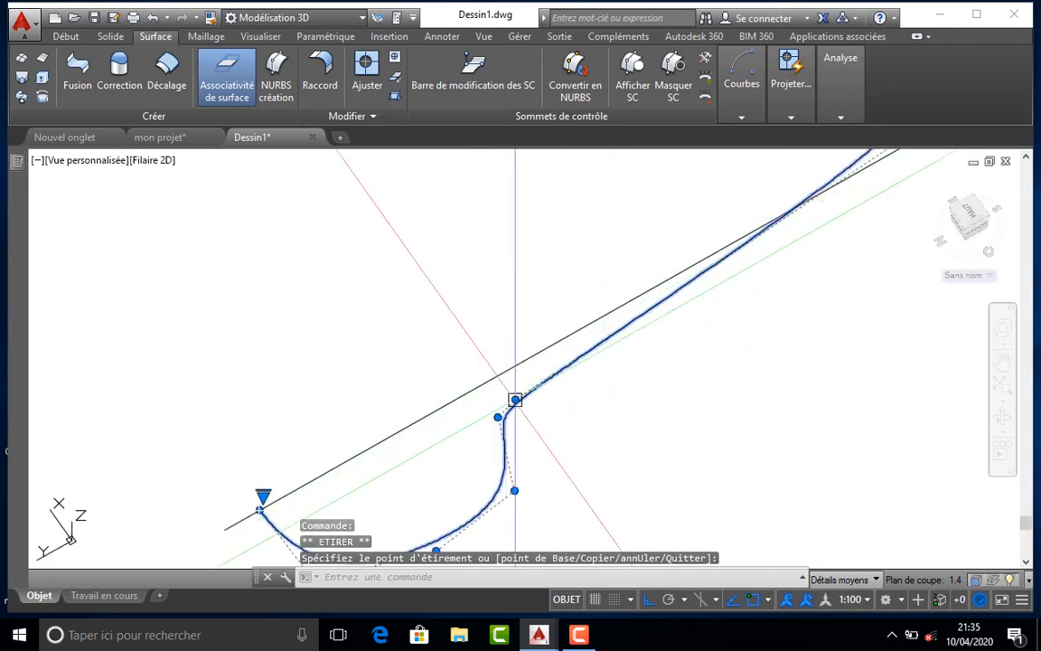
left_click(516, 399)
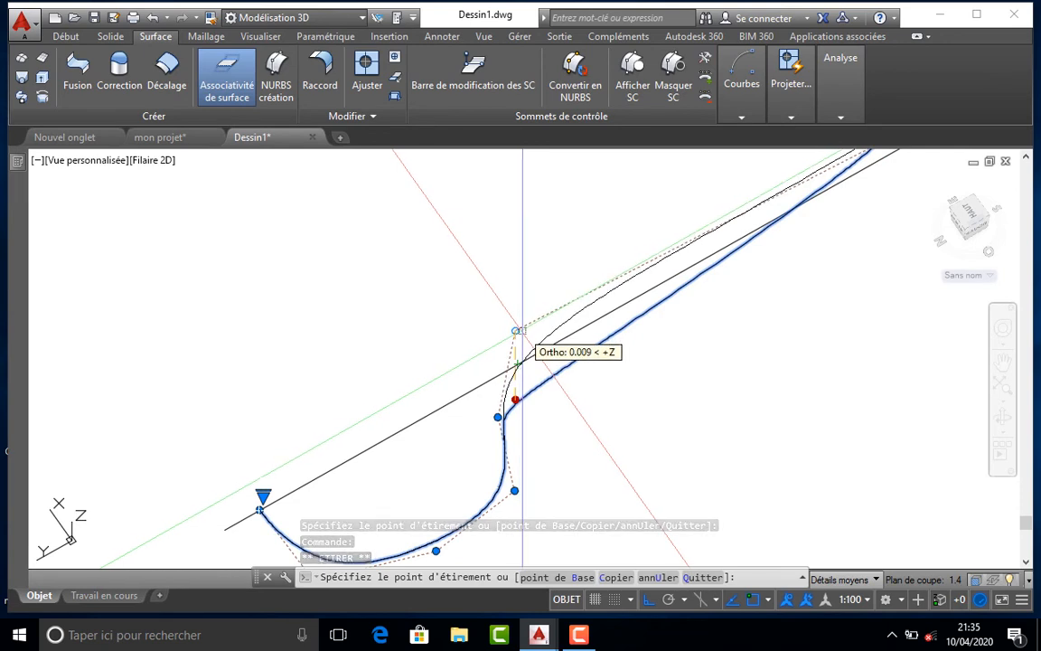
left_click(516, 331)
scroll(532, 335, "down", 3)
scroll(566, 376, "down", 2)
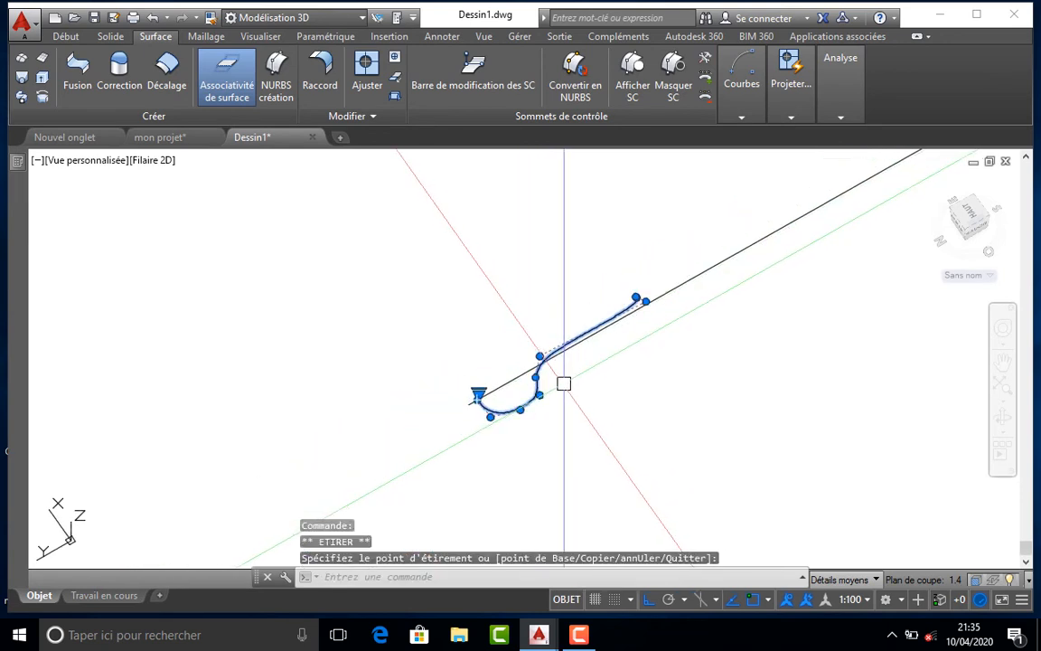
- Stretch the bowl's control vertex nearest the neck about 0.001 in the 270° direction, and check the curve from other angles
scroll(555, 398, "up", 5)
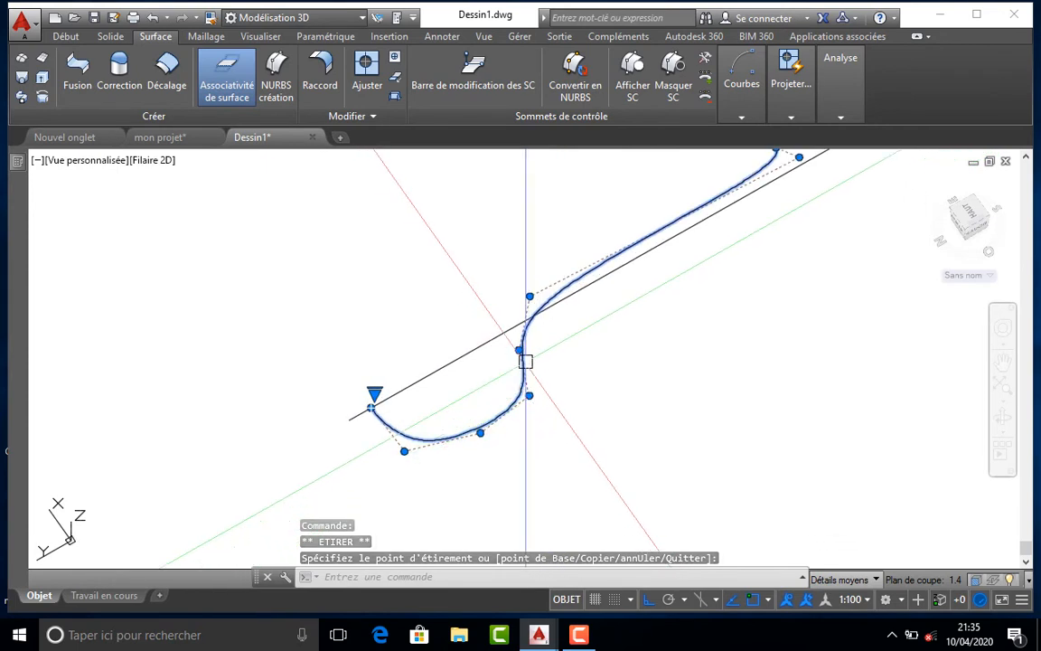
left_click(530, 451)
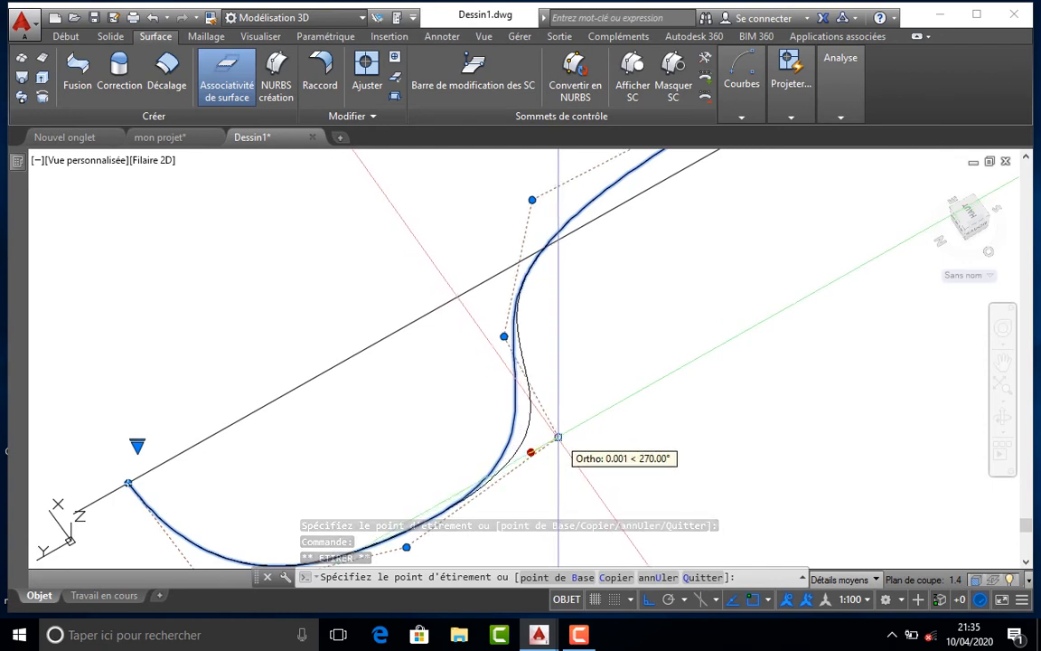
left_click(560, 437)
scroll(559, 432, "down", 4)
middle_click_drag(560, 432, 599, 372, "shift")
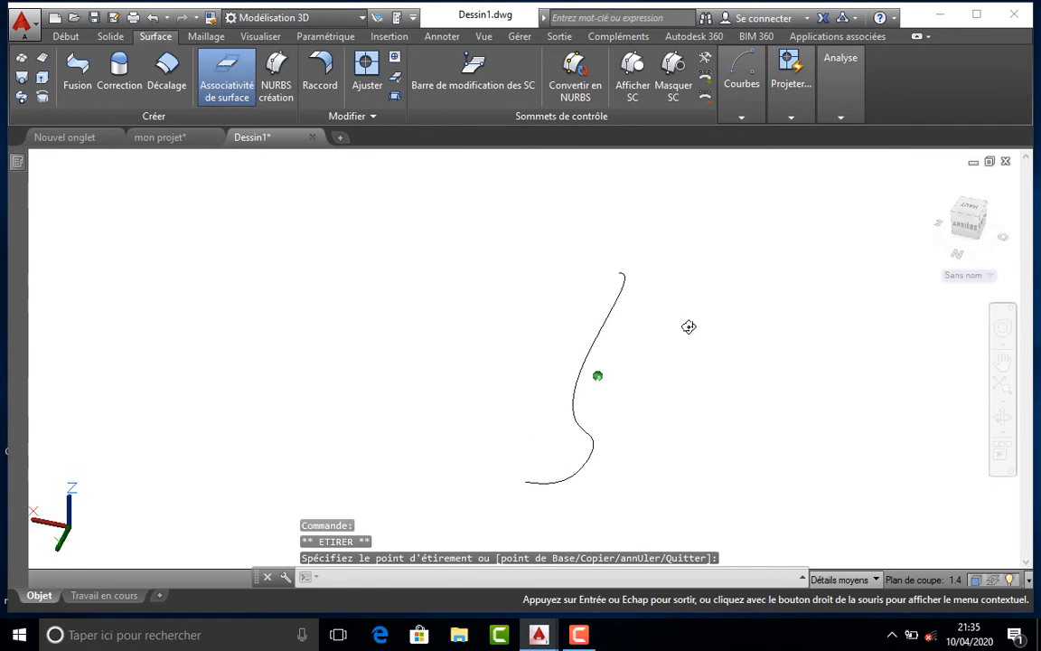
middle_click_drag(702, 278, 533, 390, "shift")
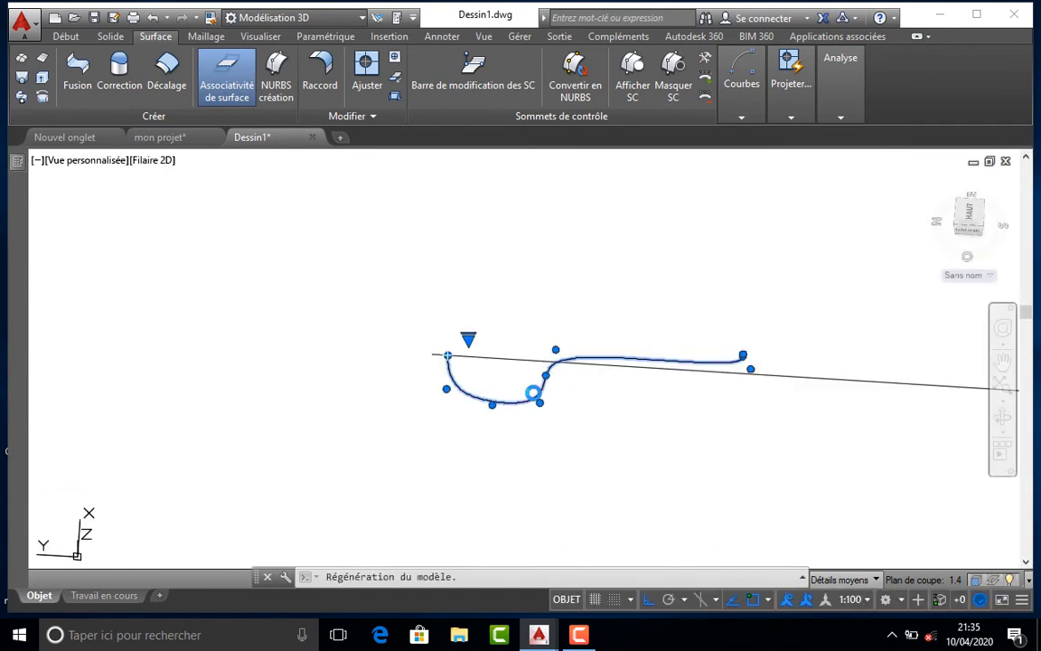
- Mirror the half-profile spline about the centre line, keeping the source curve, and check the full spoon outline in 3D
left_click(67, 37)
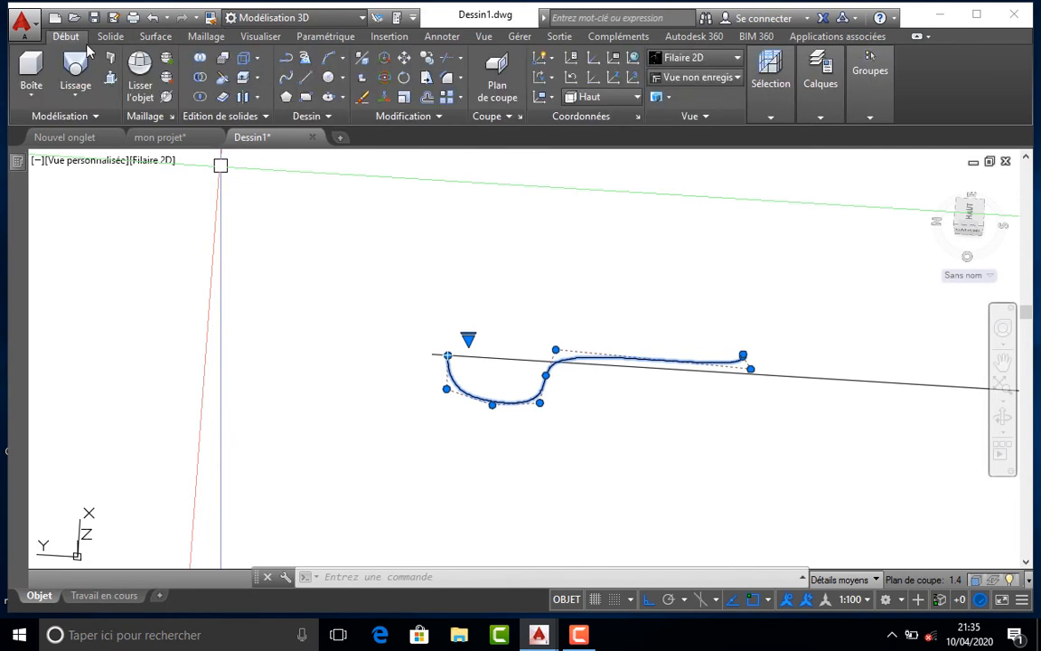
left_click(419, 119)
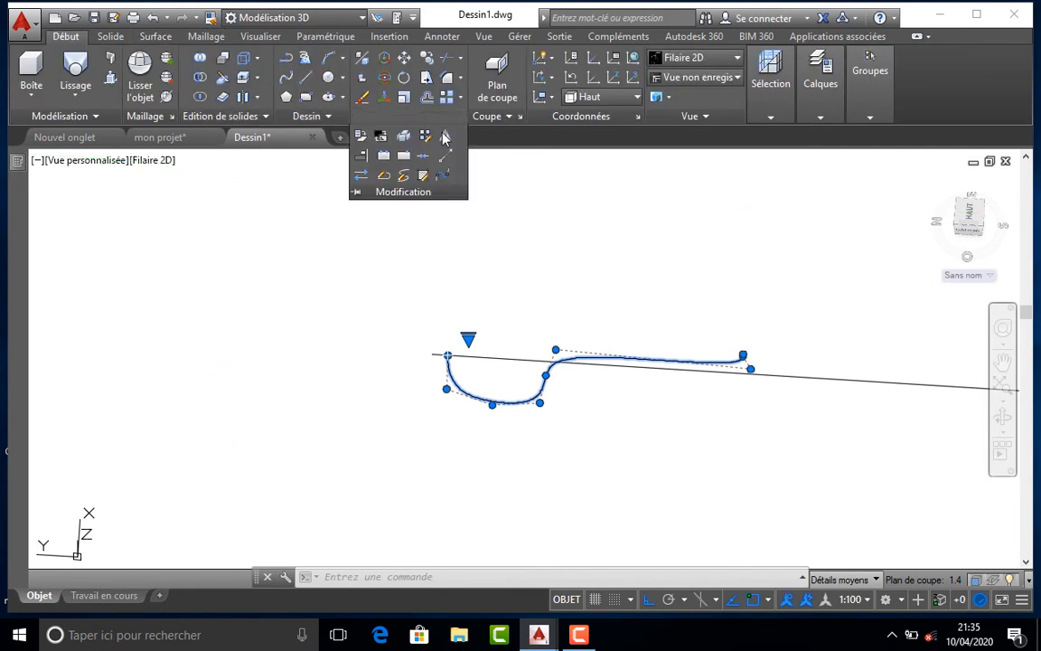
left_click(446, 135)
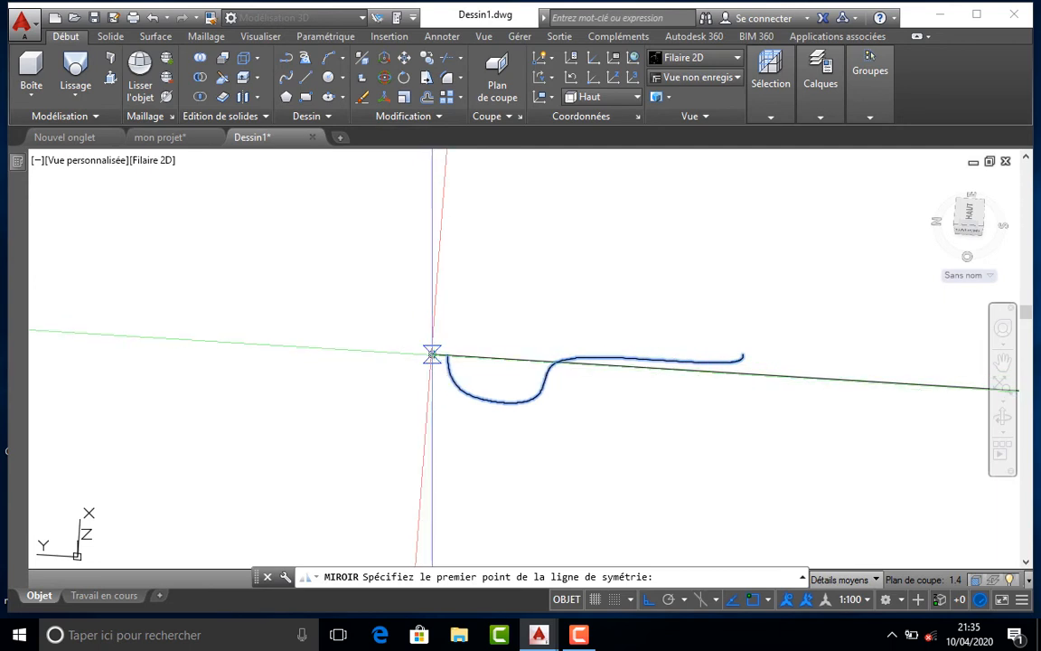
left_click(432, 353)
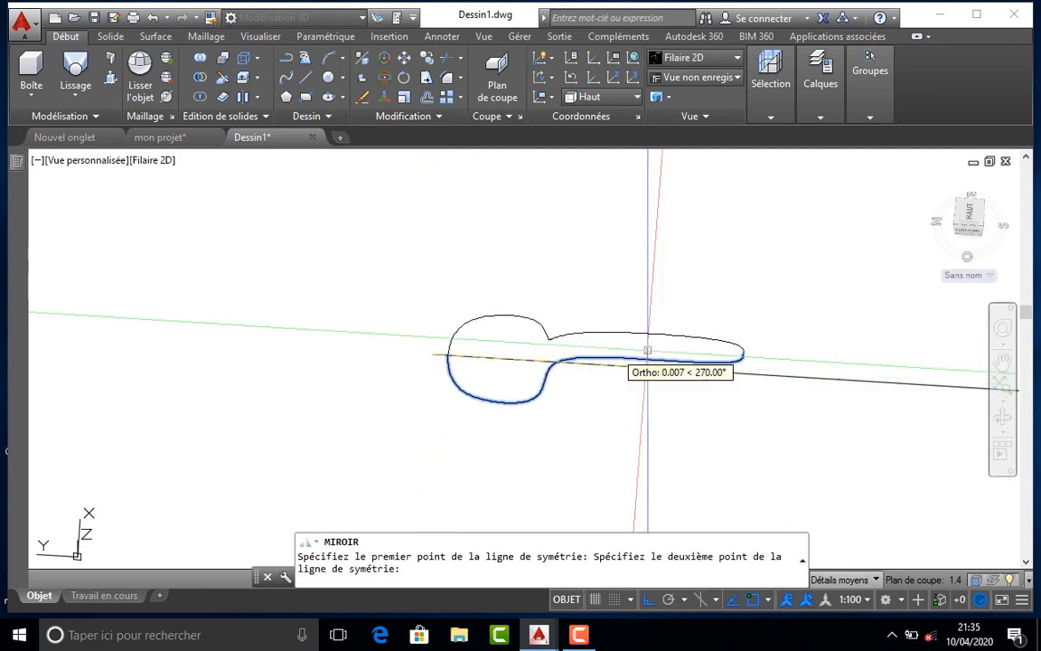
left_click(774, 355)
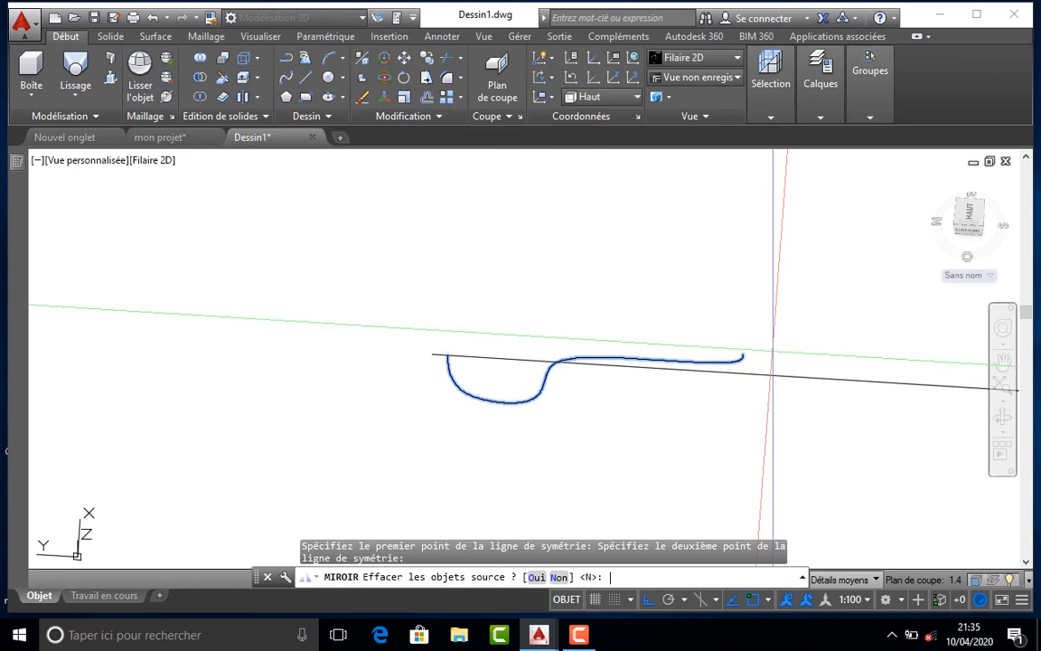
key("Return")
key("Return")
middle_click_drag(590, 362, 292, 309, "shift")
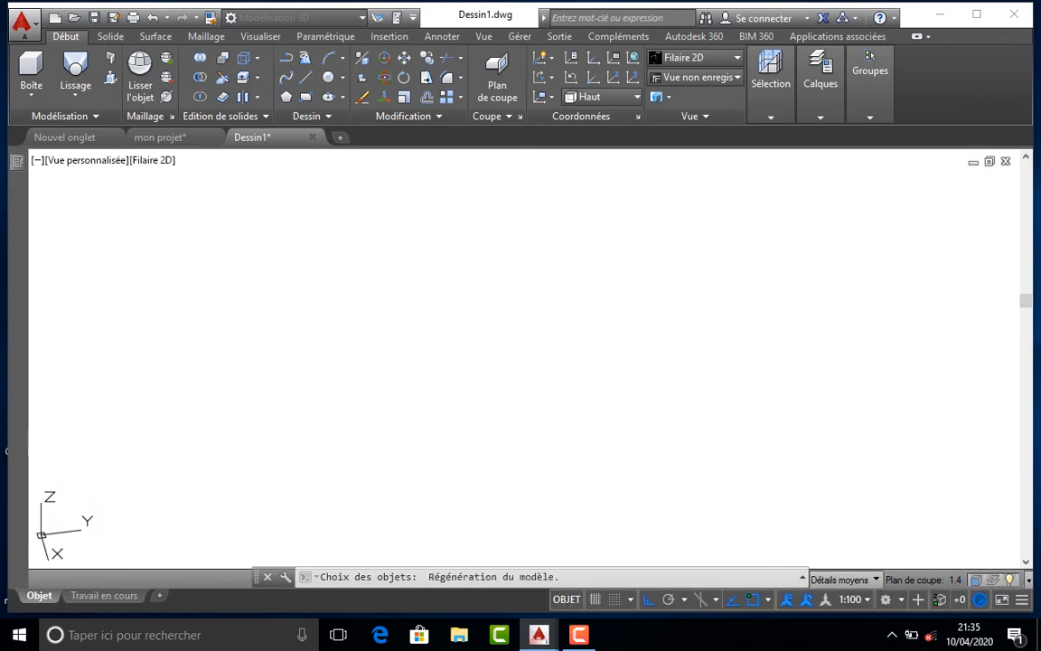
scroll(655, 371, "up", 2)
scroll(656, 371, "down", 1)
mouse_move(655, 372)
middle_mouse_down()
mouse_move(611, 330)
mouse_move(572, 337)
mouse_move(500, 309)
mouse_move(464, 318)
mouse_move(400, 293)
mouse_move(302, 290)
mouse_move(258, 336)
middle_mouse_up()
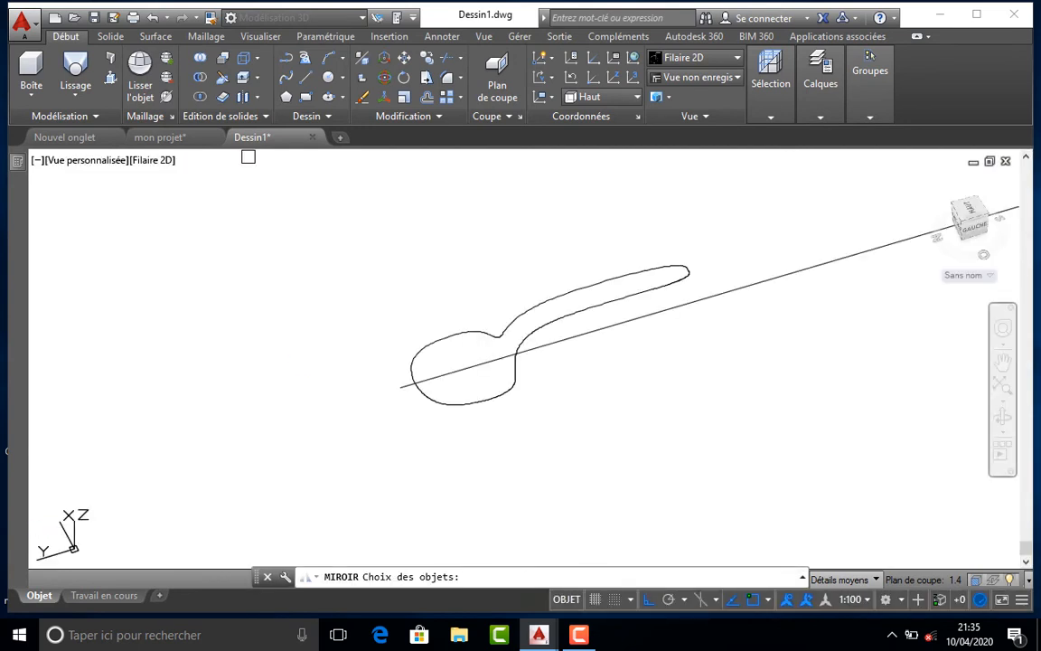
key("Escape")
- Split the drawing area into two vertical viewports
left_click(59, 164)
left_click(38, 160)
left_click(38, 160)
mouse_move(88, 198)
left_click(381, 240)
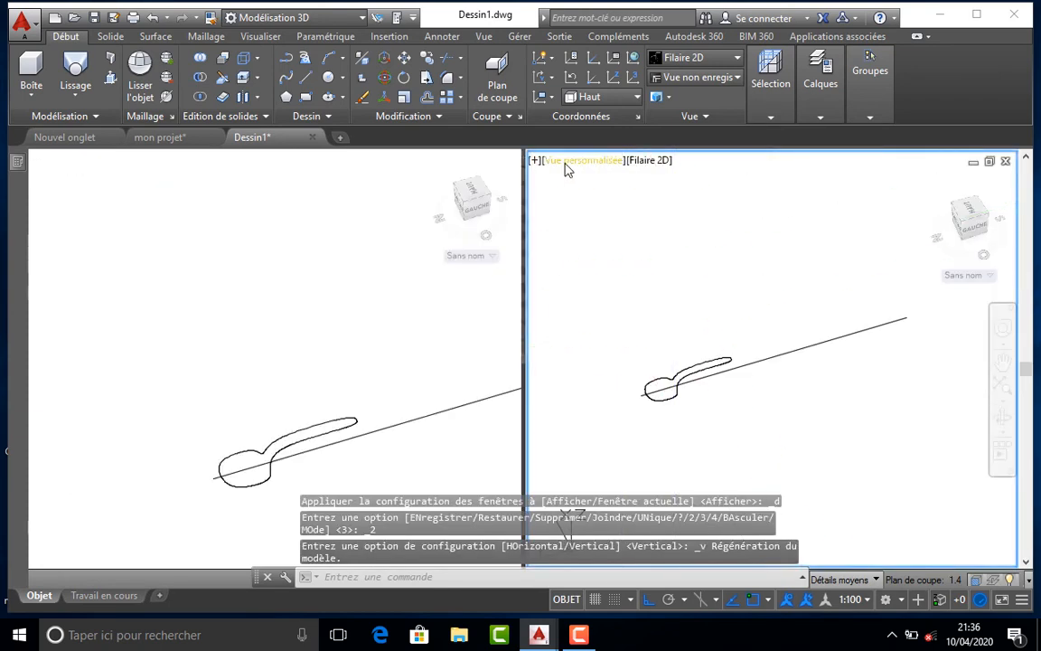
- Set the active viewport to the top view and delete the straight centre line
left_click(565, 163)
left_click(600, 199)
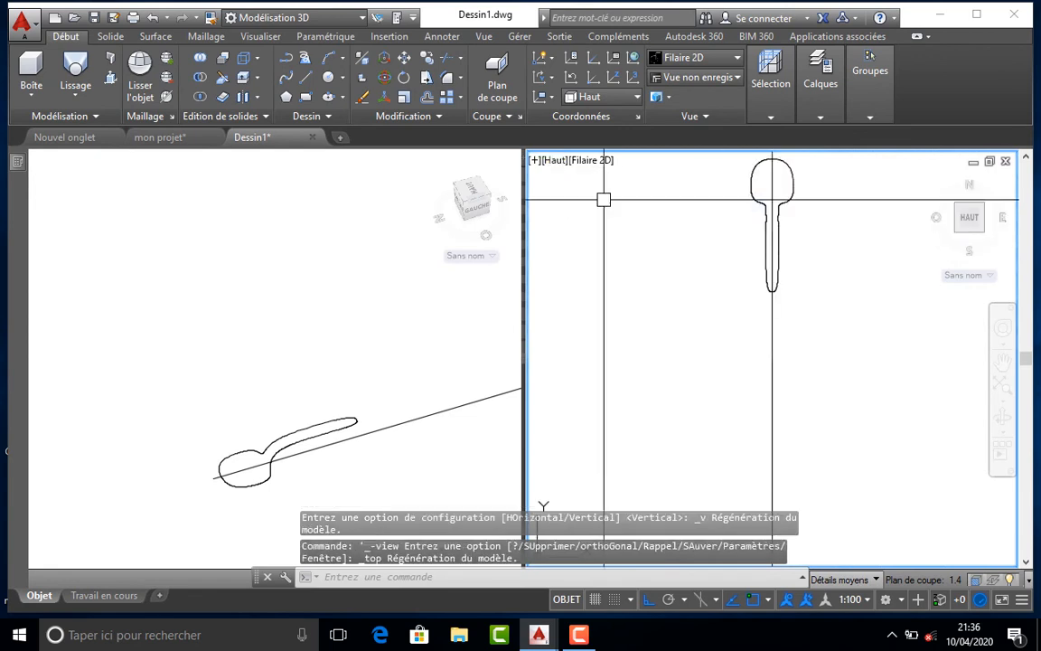
left_click(711, 366)
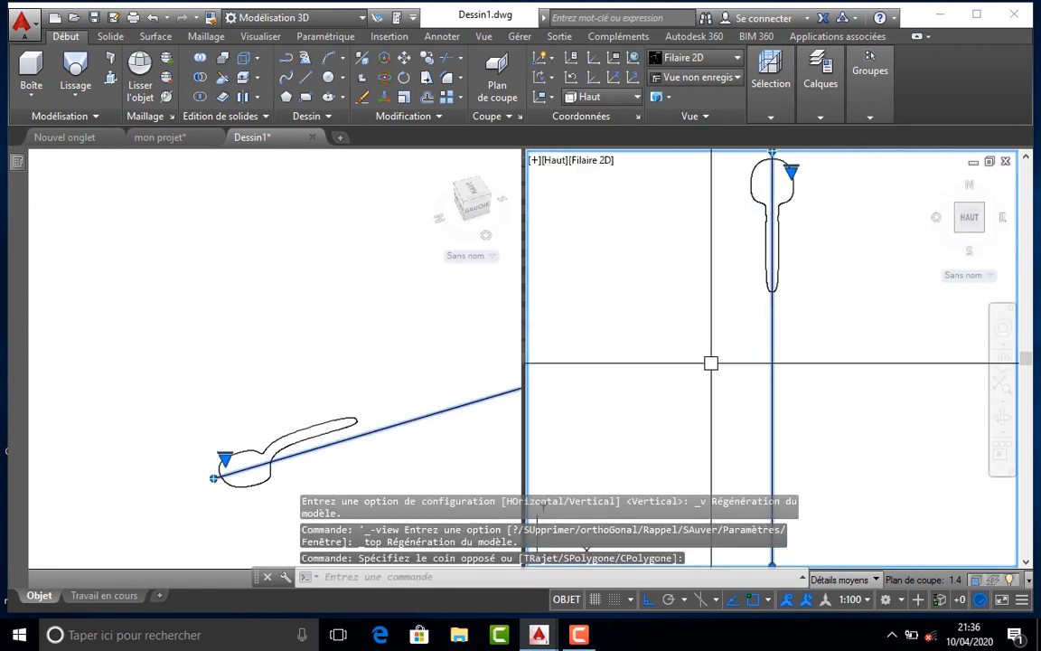
key("Delete")
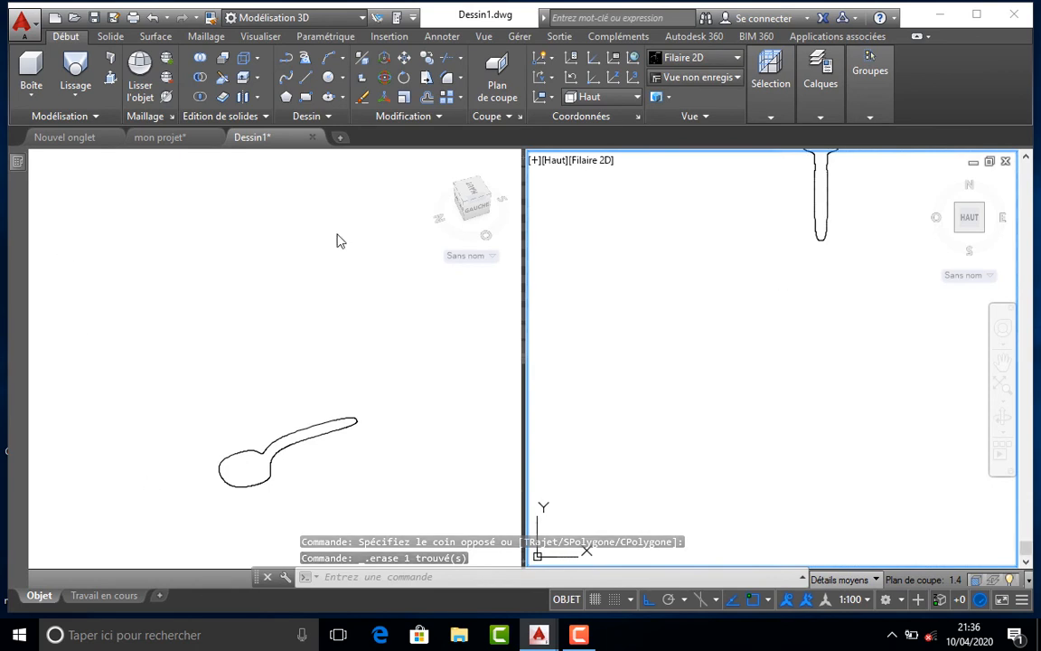
- In the custom 3D viewport, rotate the UCS so its XY plane stands upright across the spoon's length
left_click(123, 271)
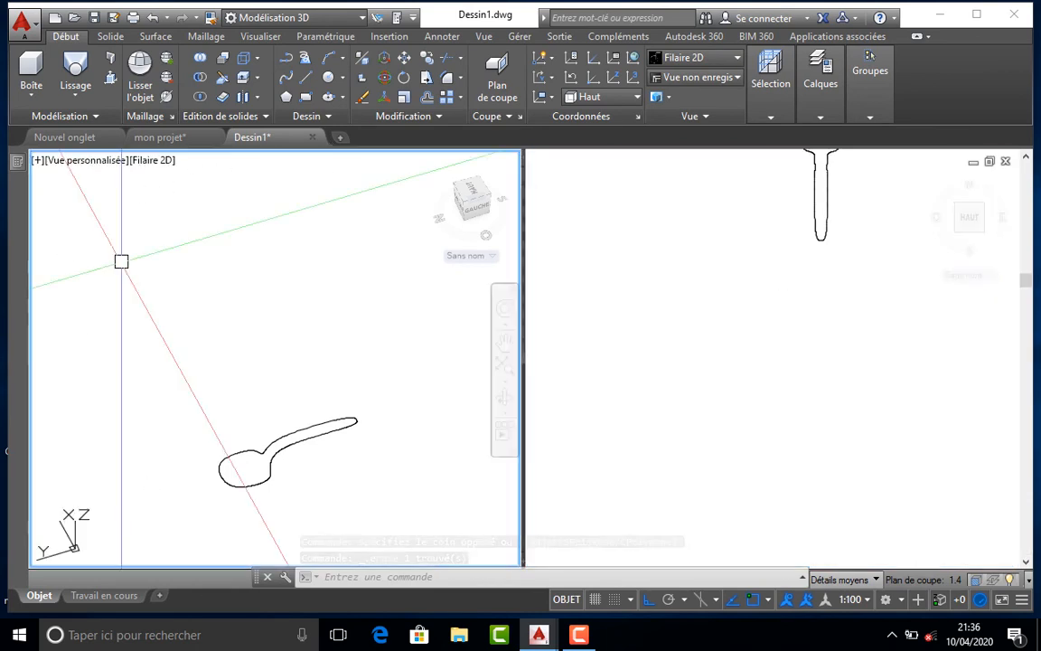
scroll(156, 316, "down", 2)
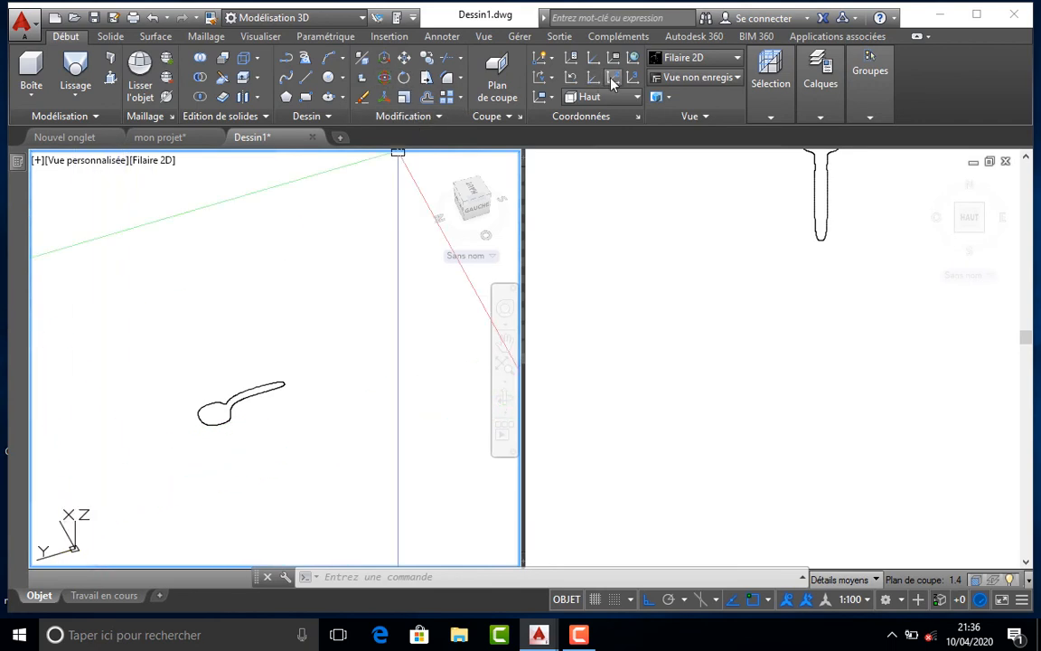
left_click(547, 77)
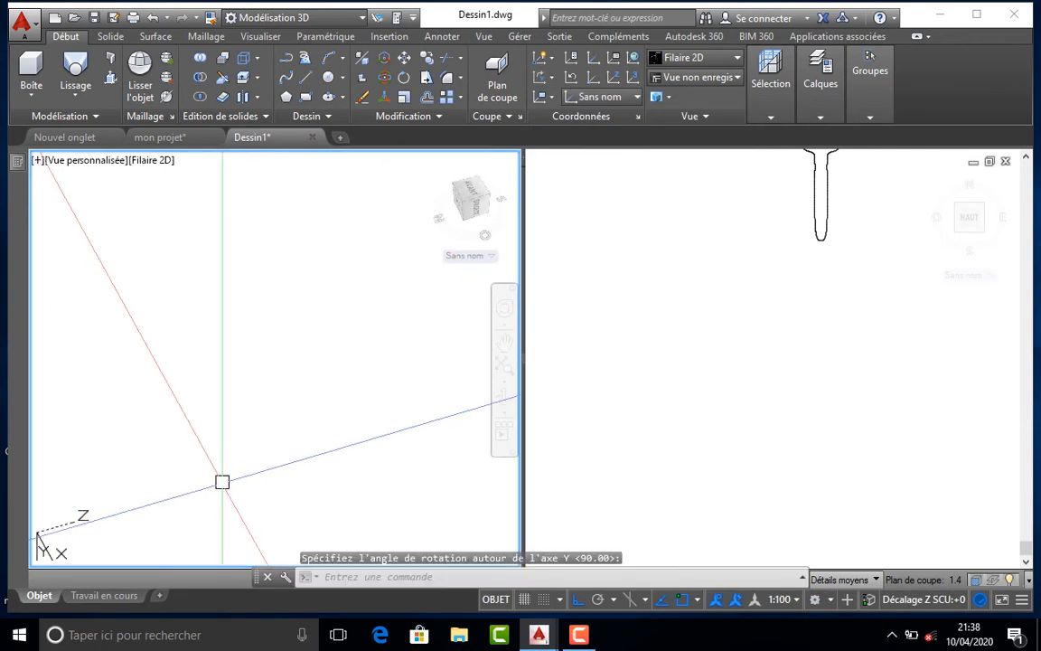
- With Ortho off, draw a three-point arc across the middle of the bowl between its two edges, and check it in the top view
scroll(221, 490, "down", 2)
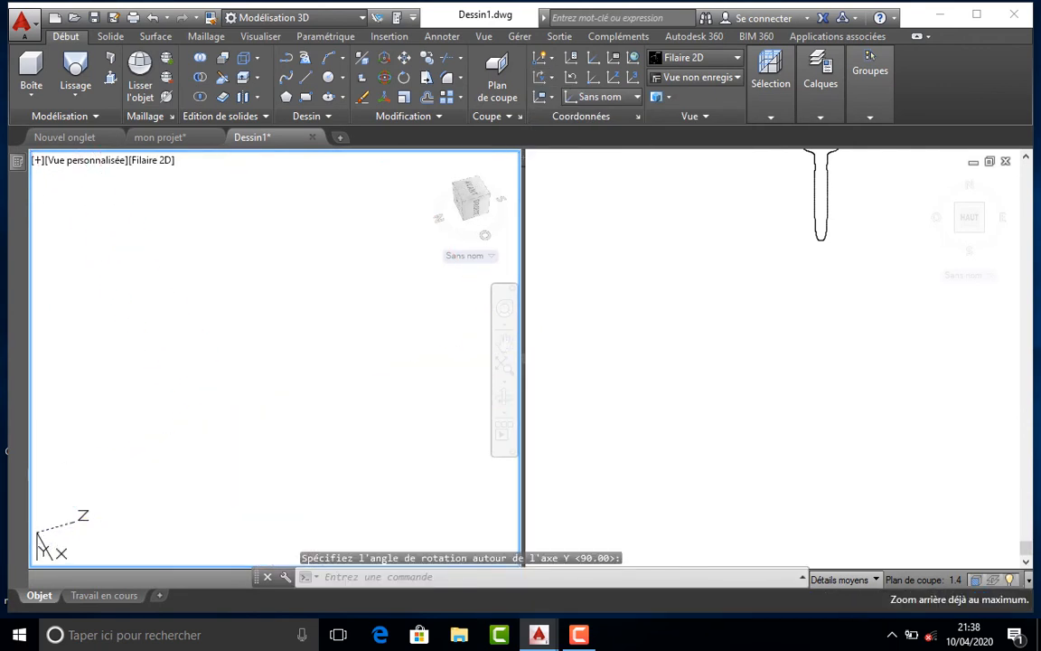
middle_click(244, 409)
middle_click(244, 409)
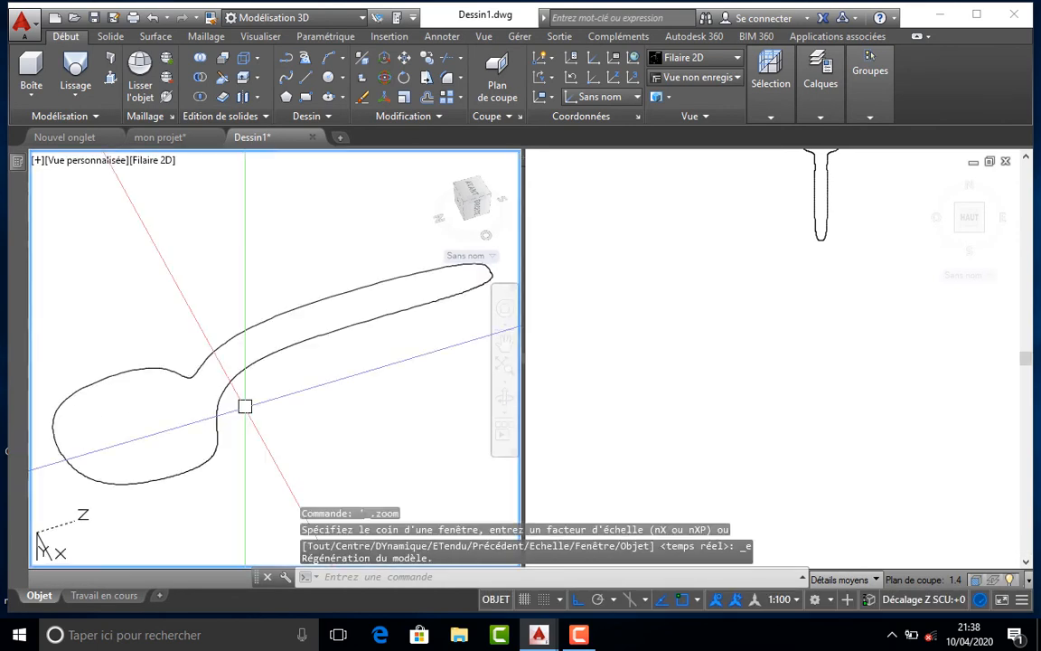
middle_click_drag(176, 420, 249, 364)
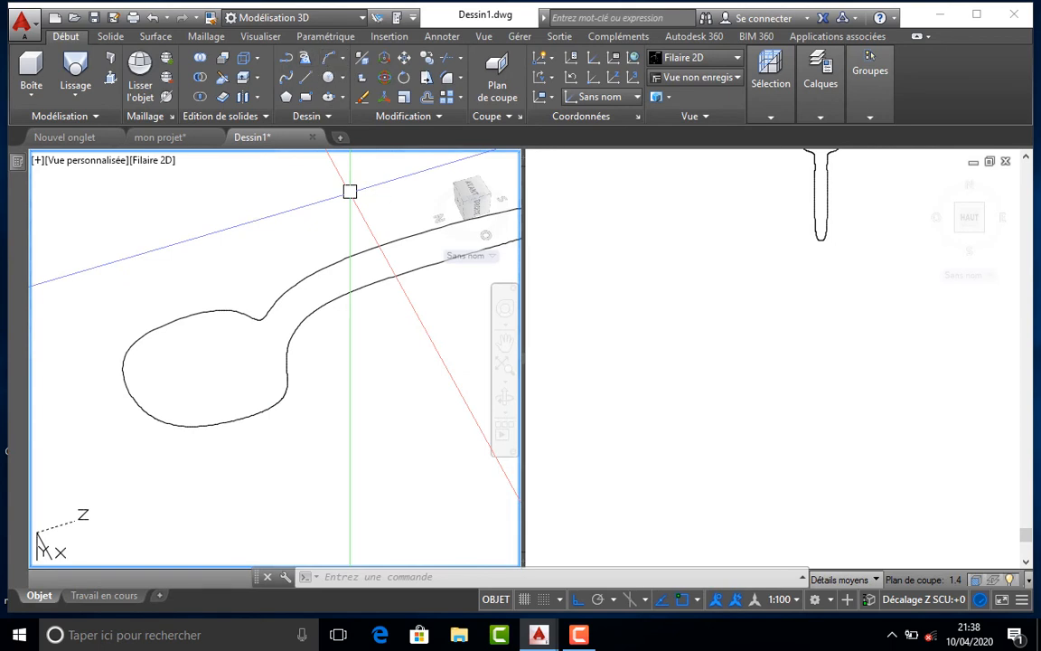
left_click(328, 58)
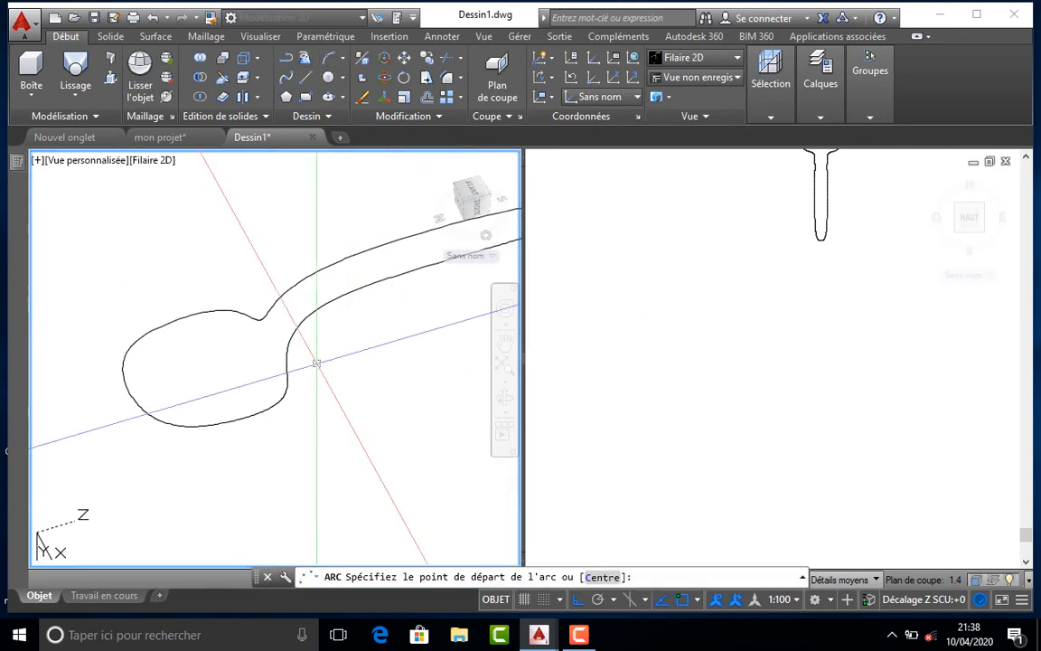
left_click(238, 418)
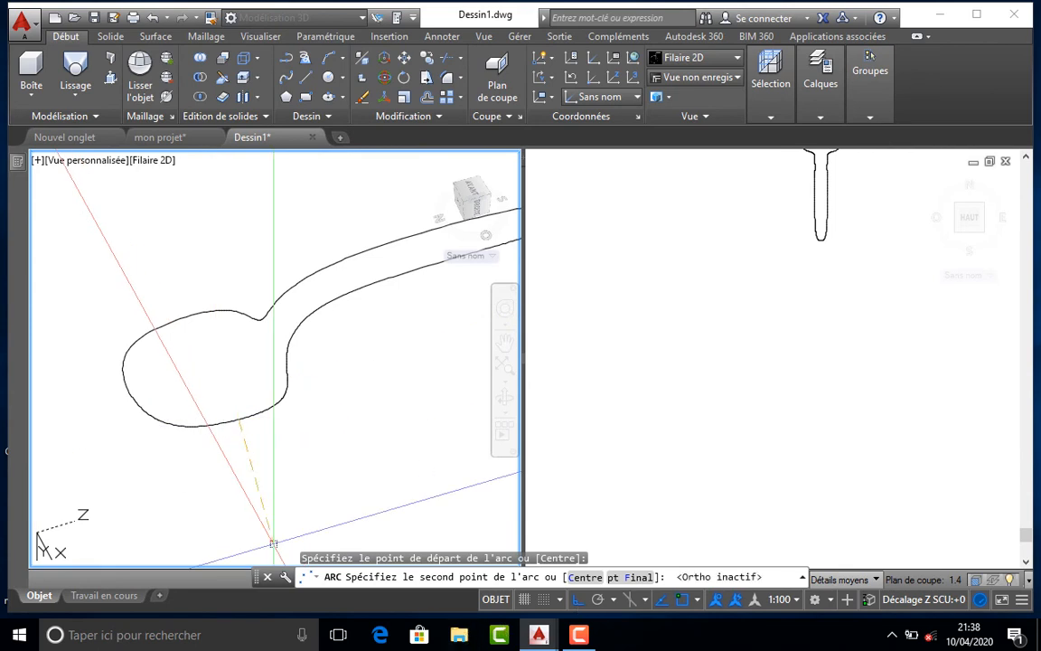
left_click(215, 399)
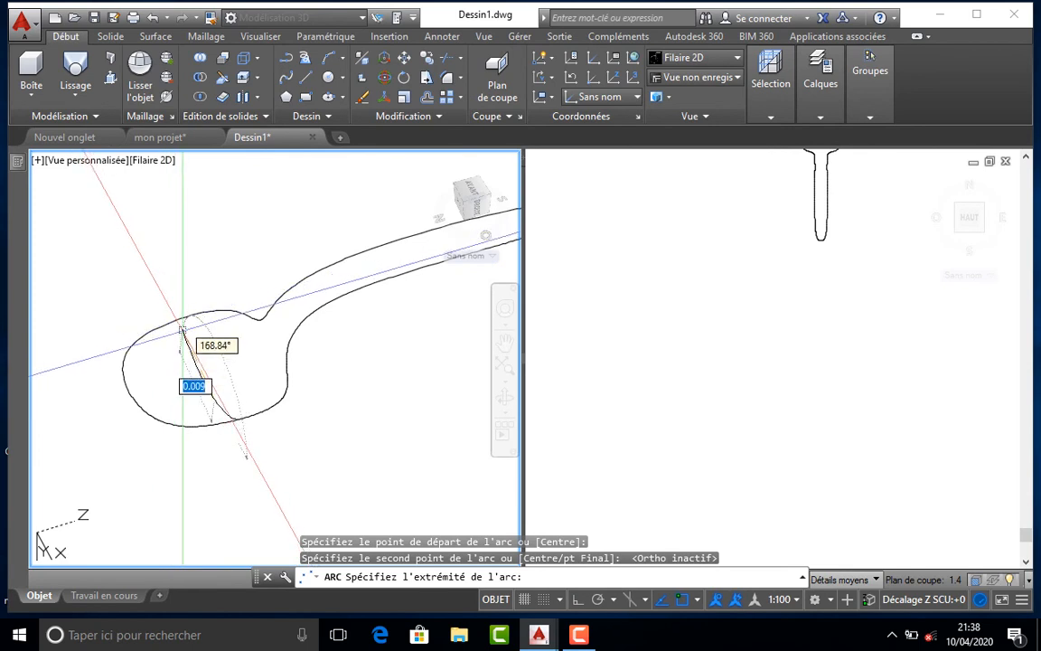
left_click(177, 321)
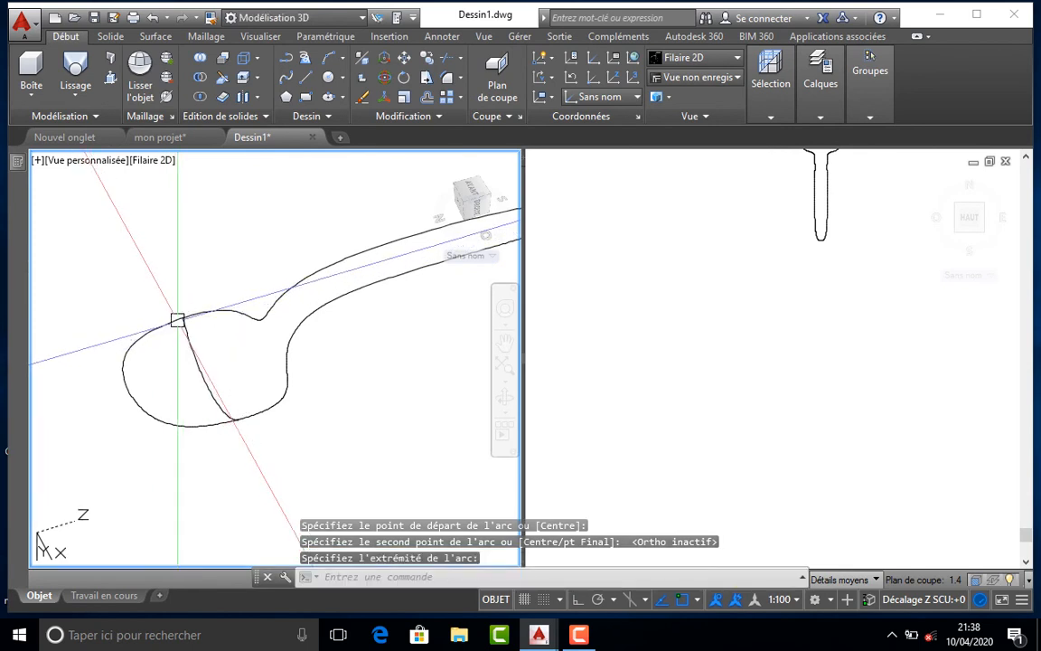
scroll(521, 349, "down", 1)
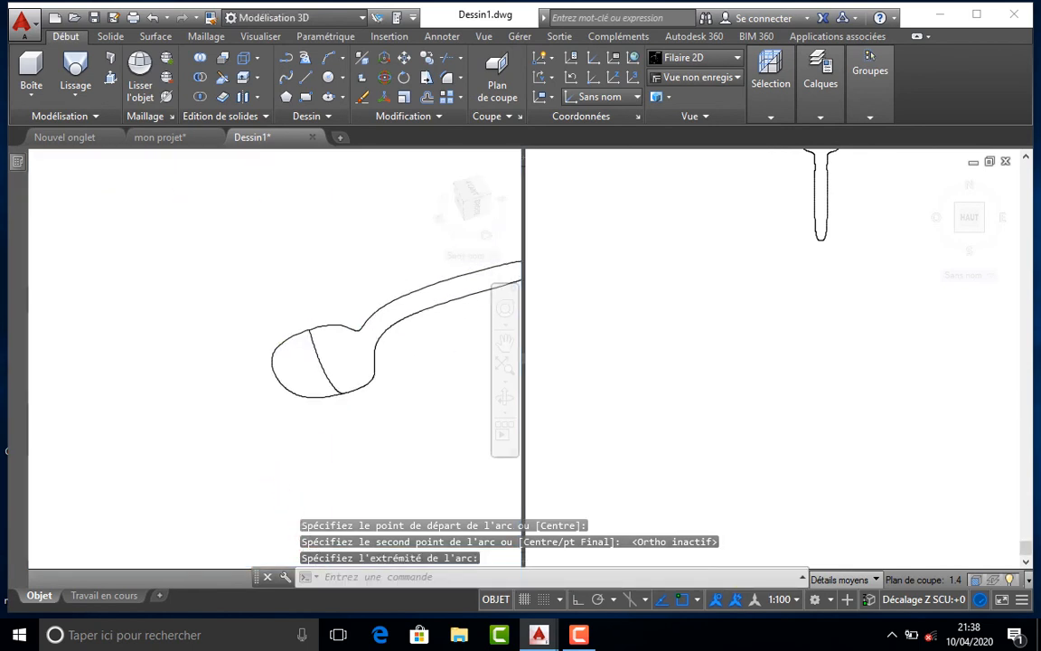
left_click(730, 284)
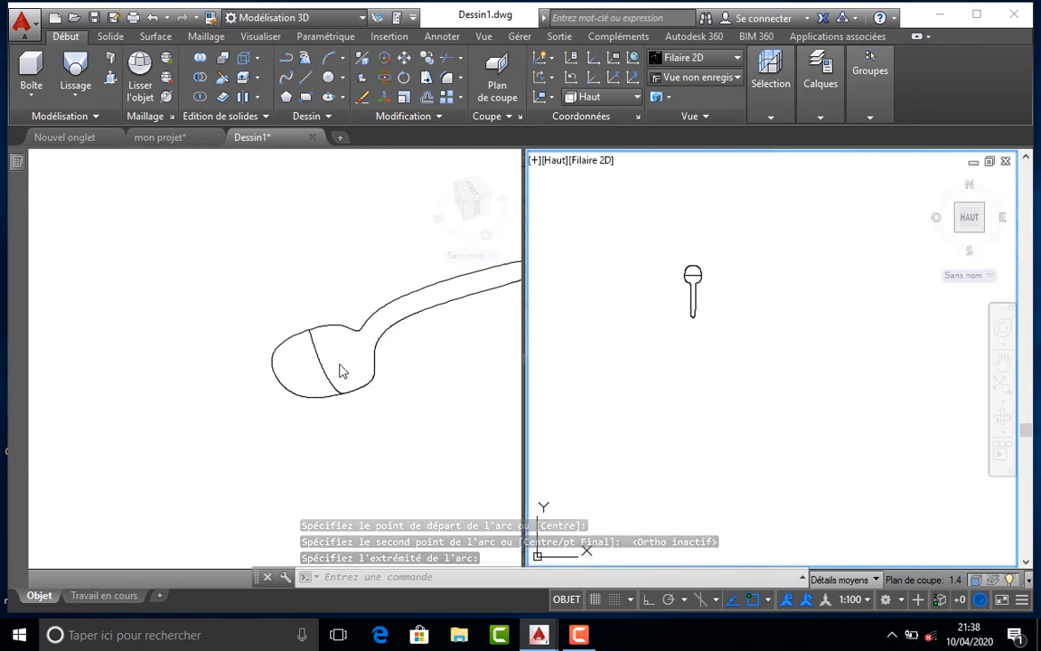
- In the 3D viewport, draw a three-point arc across the neck, joining the two edge splines where the handle begins
left_click(307, 251)
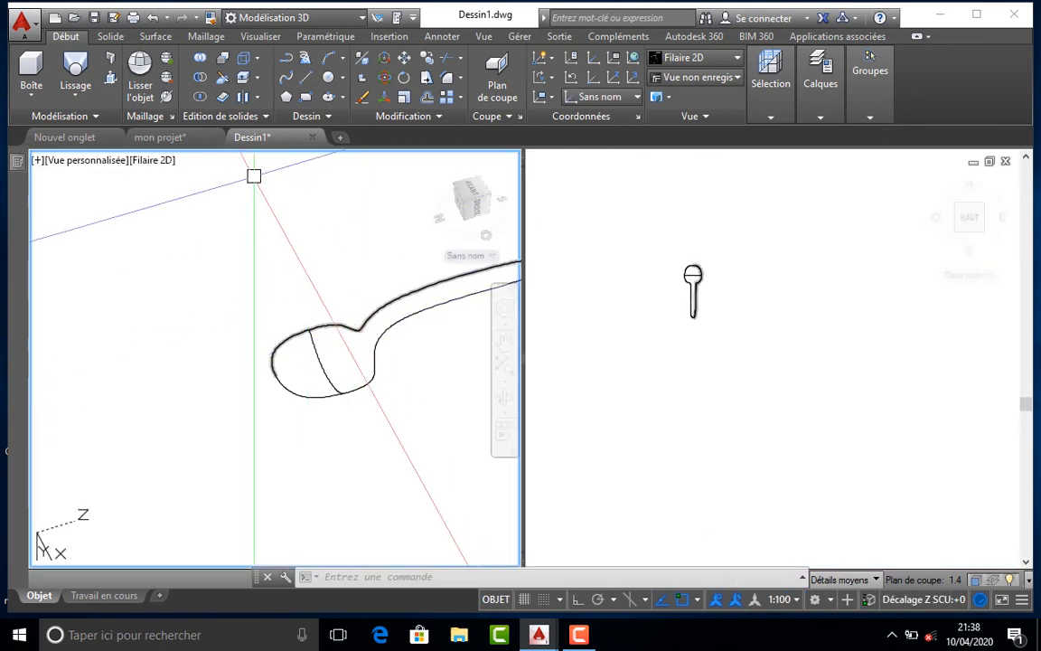
left_click(328, 59)
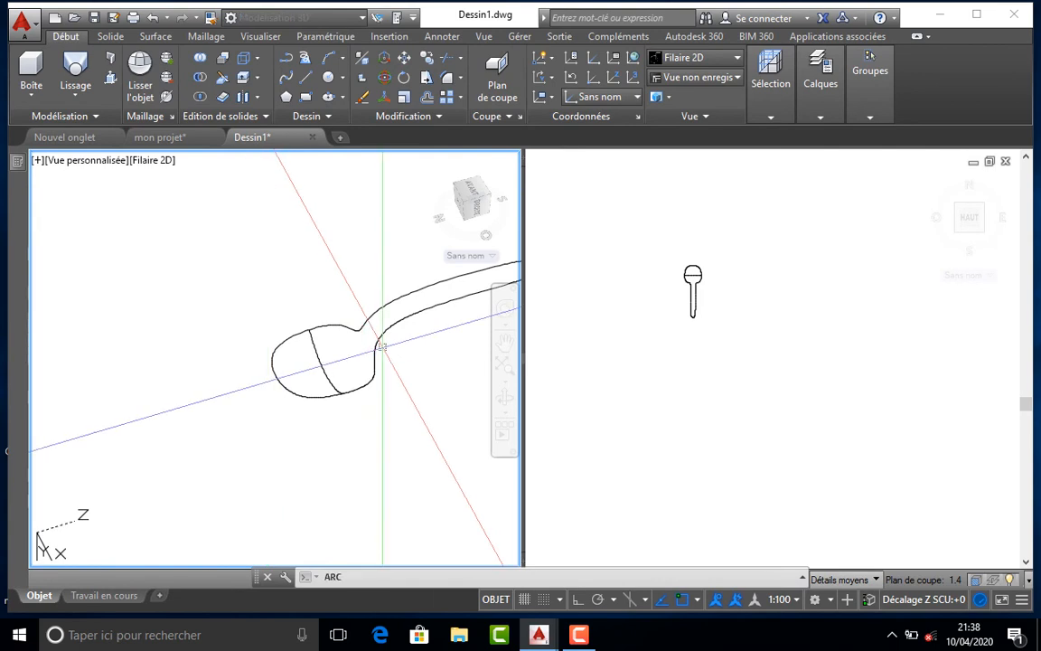
scroll(370, 335, "up", 4)
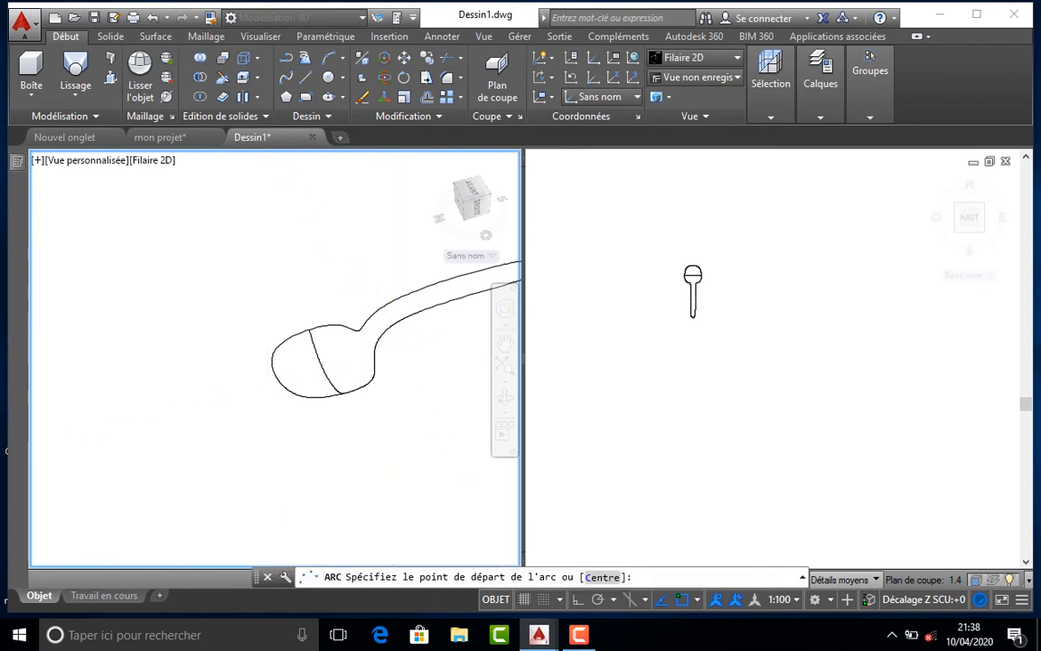
left_click(370, 335)
left_click(344, 286)
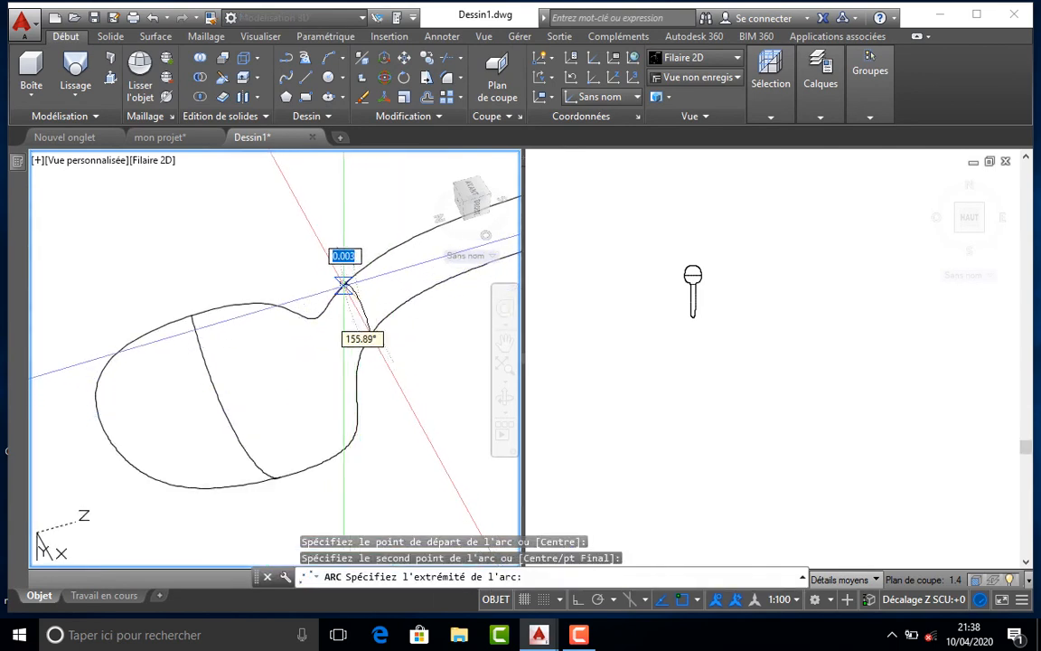
left_click(344, 286)
- Draw a three-point arc across the outer part of the handle, from one edge spline to the other
scroll(343, 285, "down", 5)
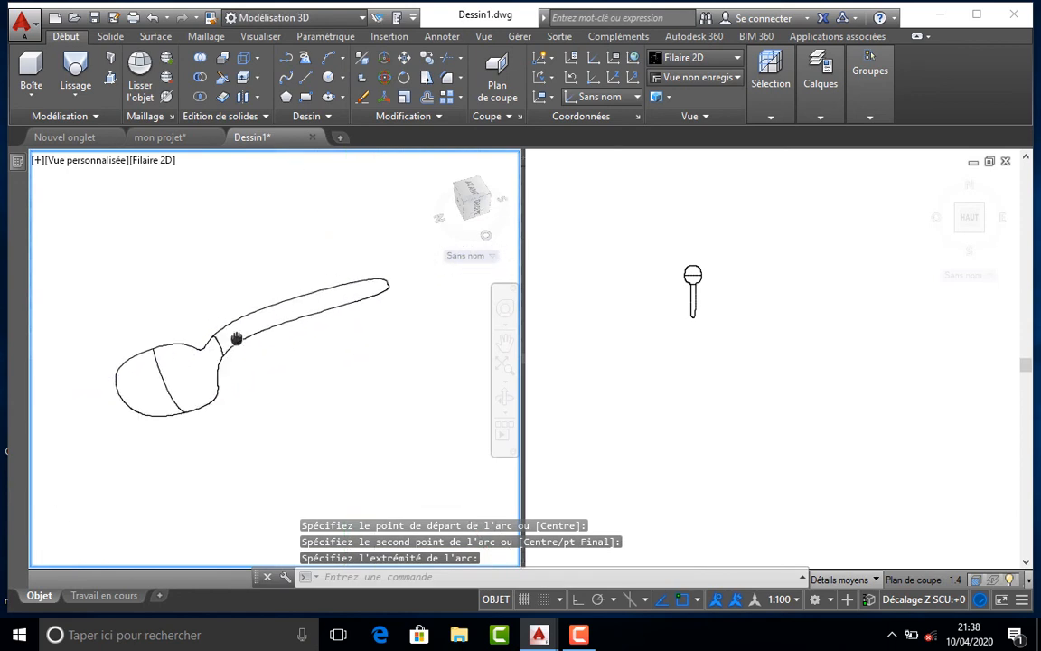
key("Return")
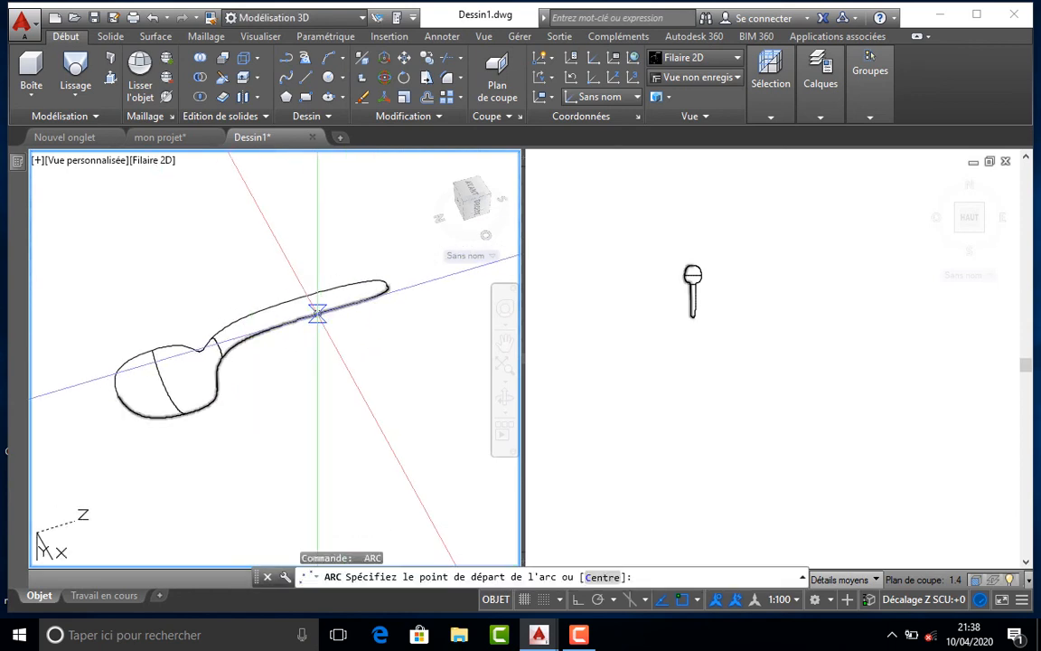
left_click(328, 311)
scroll(326, 312, "up", 4)
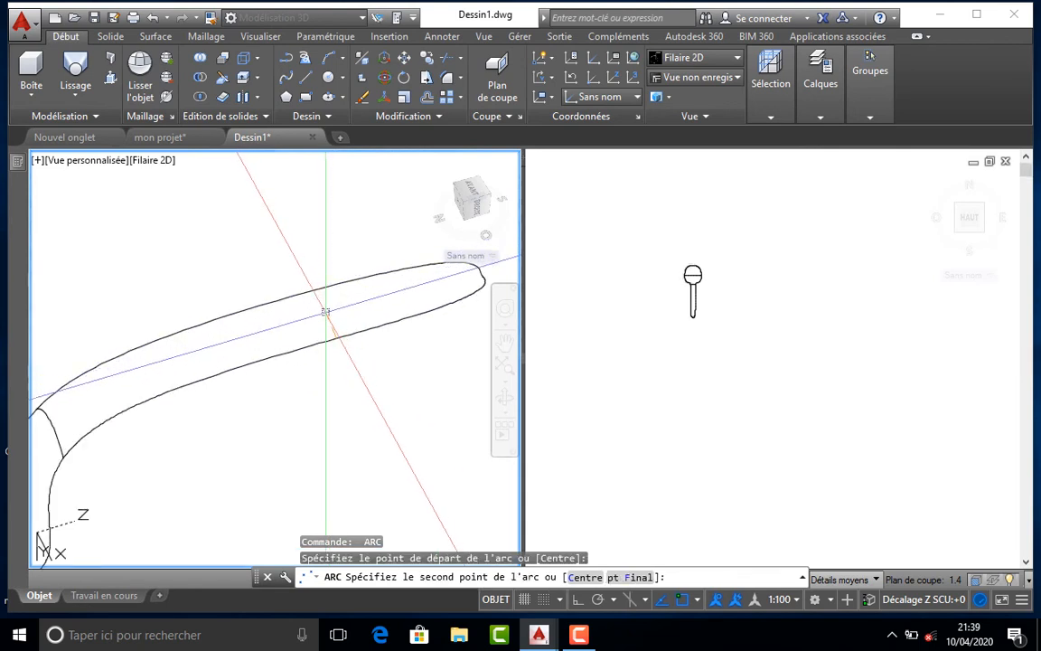
left_click(319, 304)
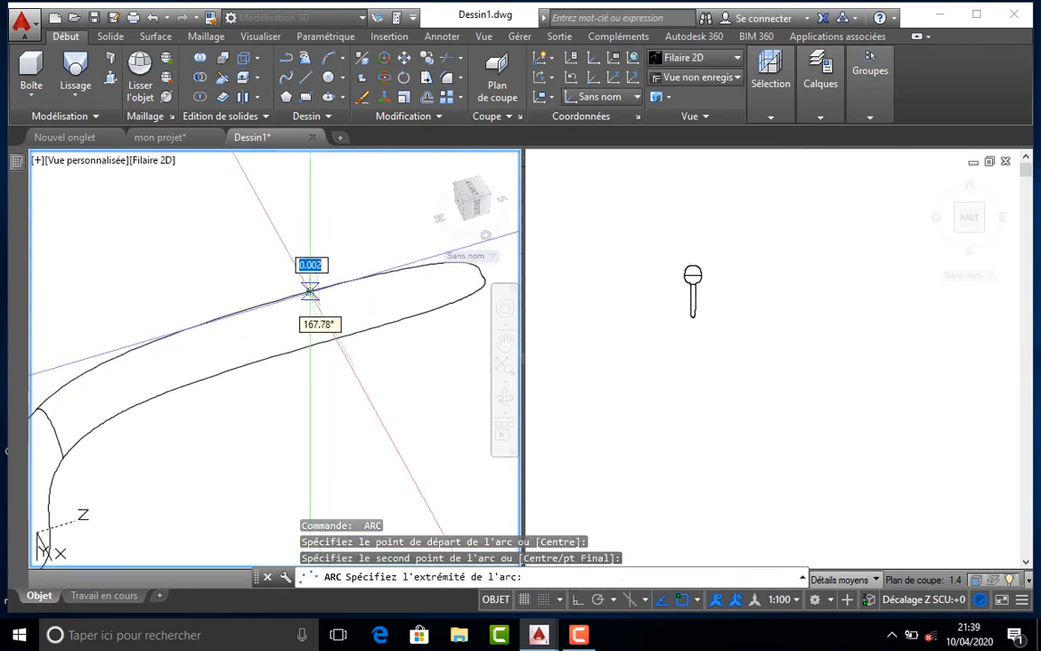
left_click(310, 290)
- Draw a three-point arc between the two edge splines just before the handle's rounded end
middle_click_drag(347, 306, 260, 338)
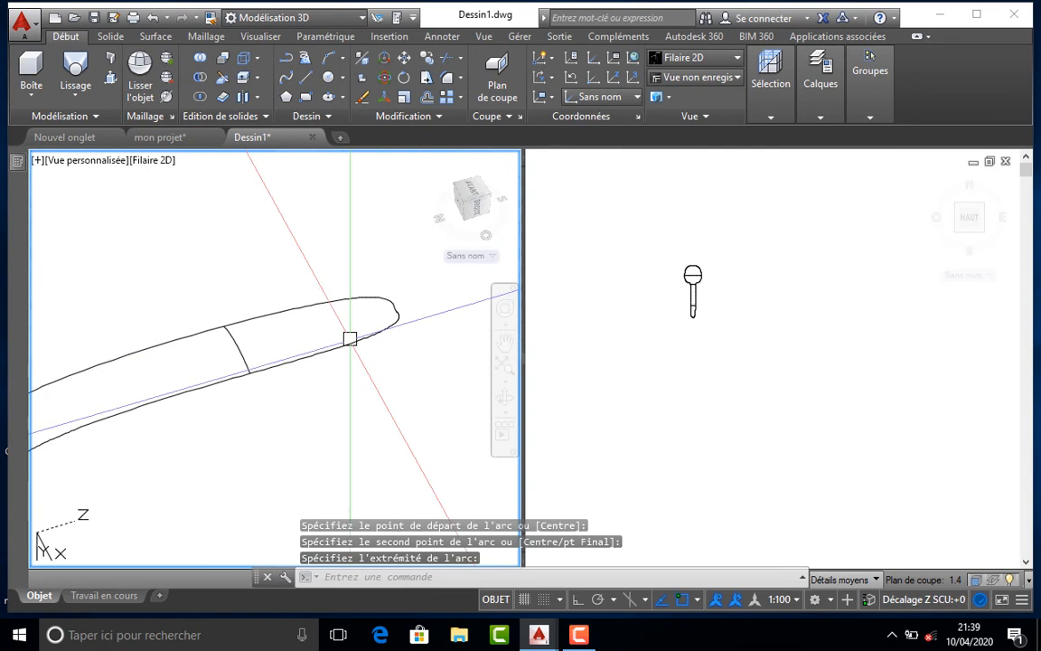
key("Return")
left_click(375, 334)
scroll(366, 321, "up", 3)
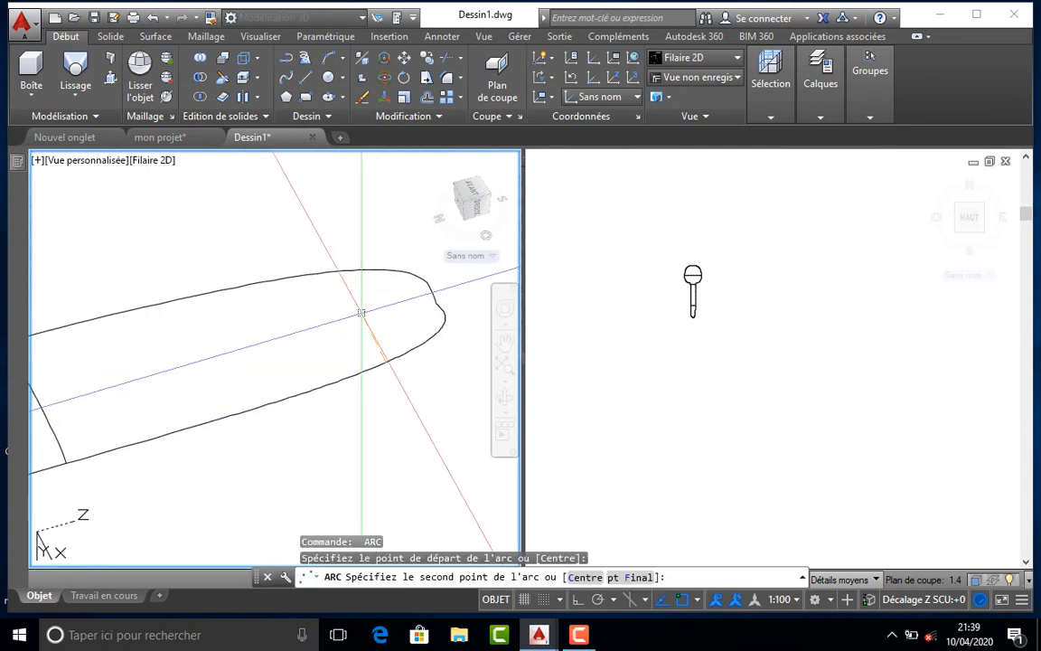
left_click(353, 303)
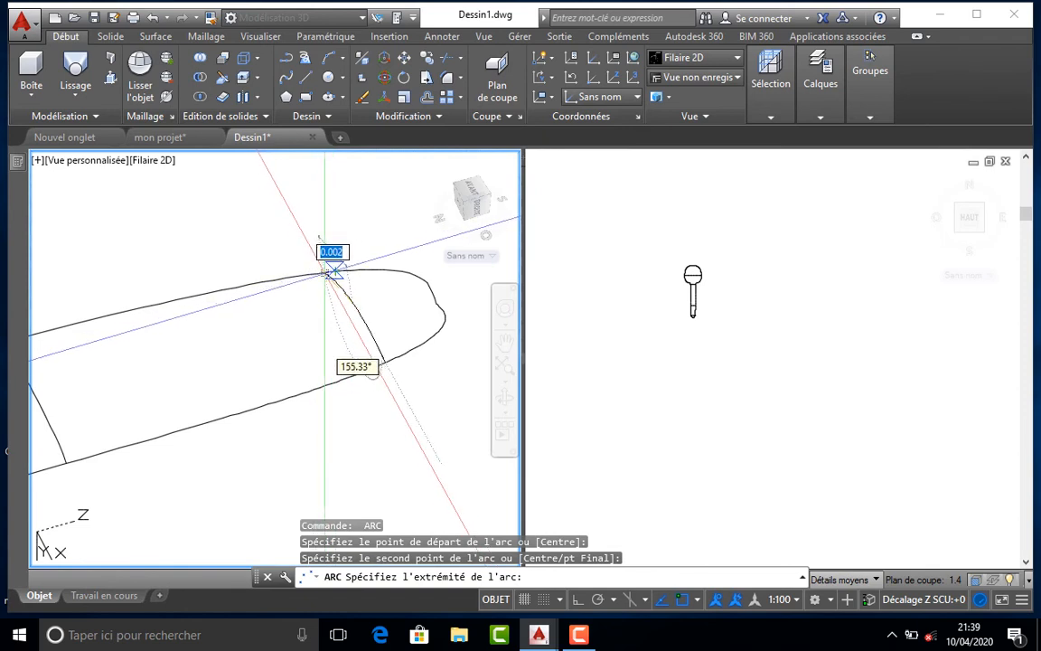
left_click(333, 271)
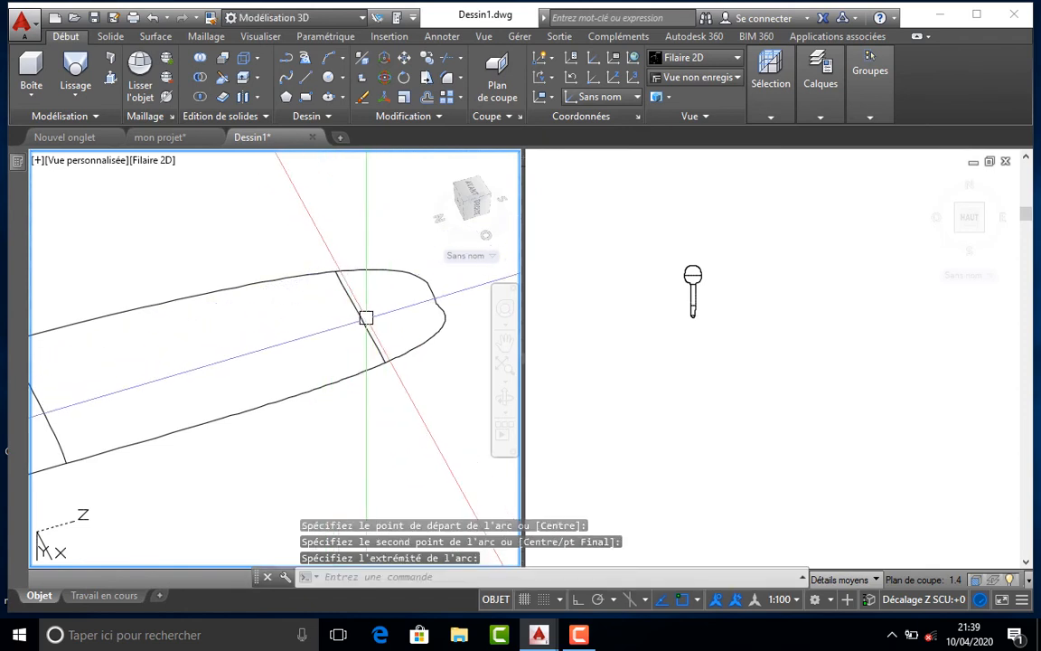
- Reshape the arc near the handle's rounded end into a shallow curve by stretching its midpoint
left_click(360, 316)
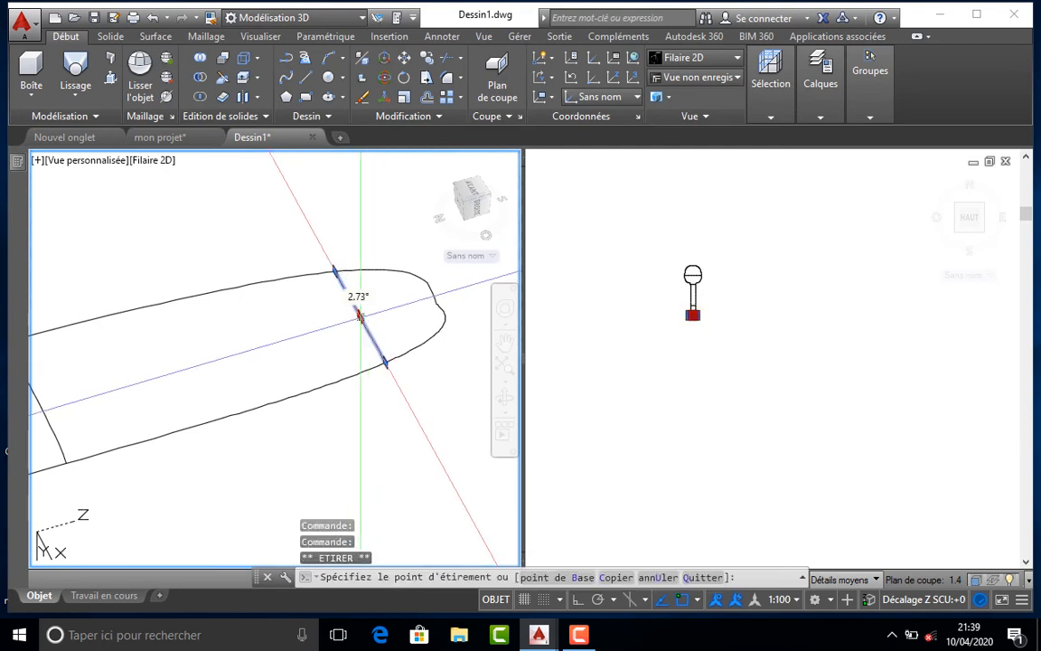
left_click(365, 297)
scroll(336, 269, "up", 5)
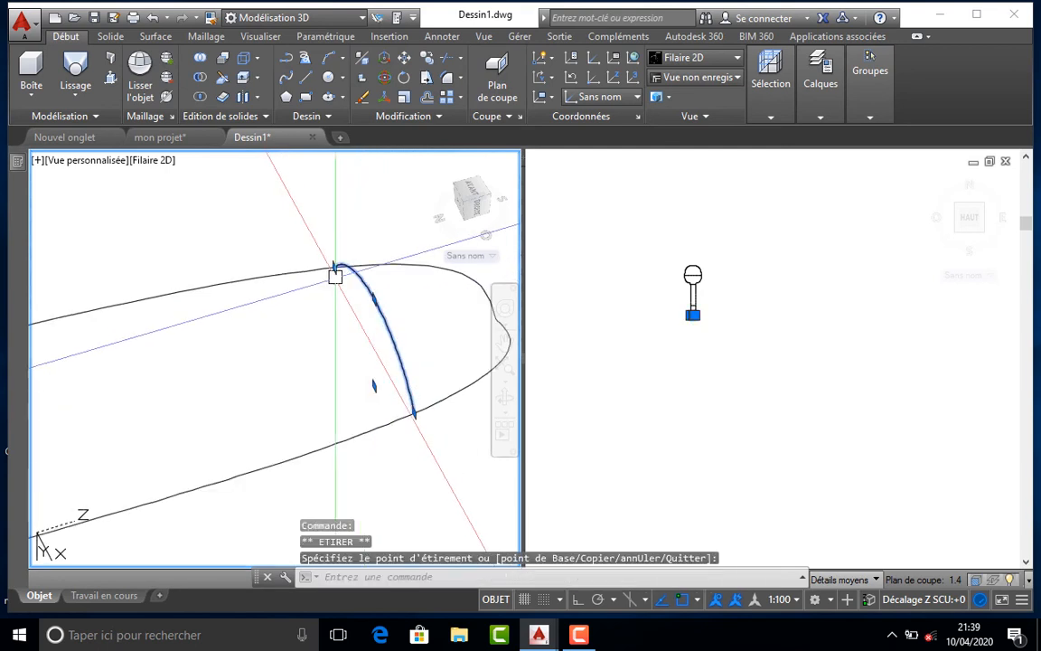
scroll(363, 319, "down", 4)
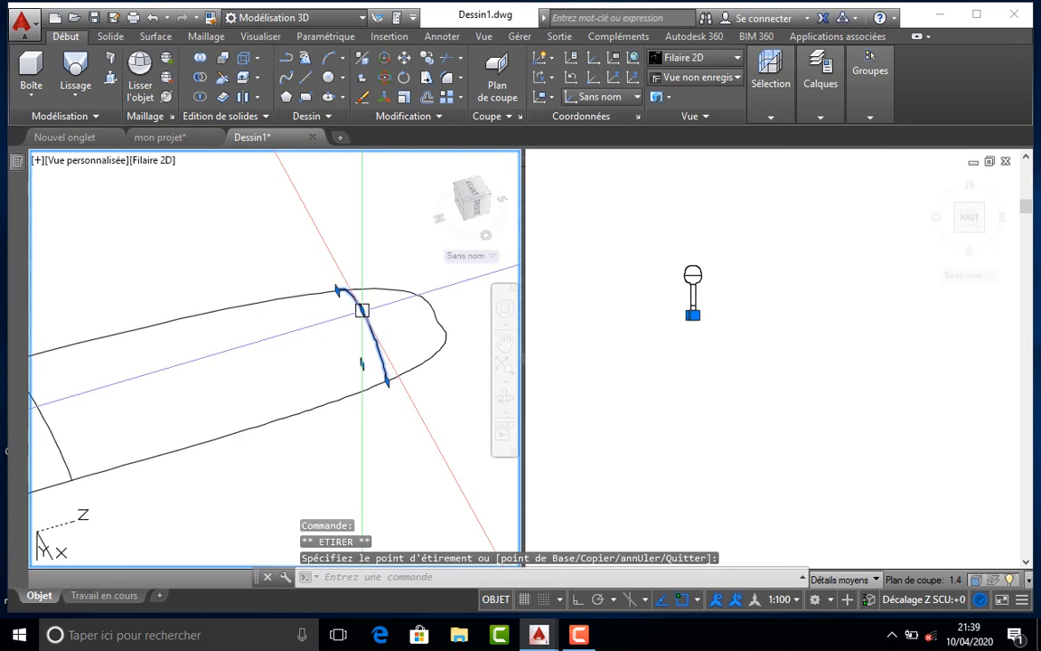
left_click(361, 312)
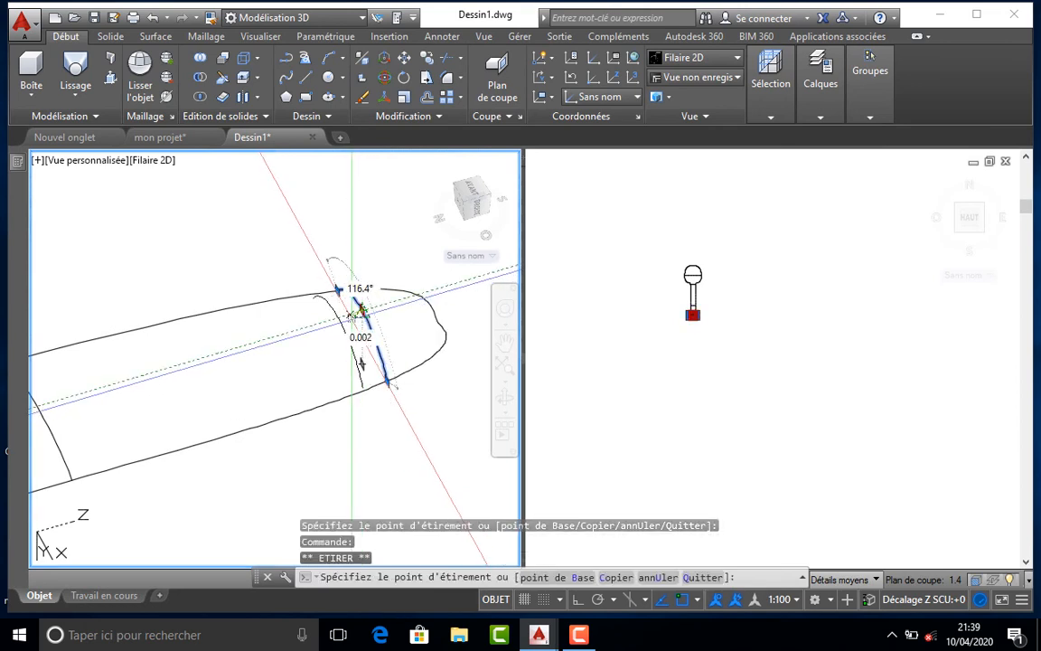
scroll(357, 313, "up", 2)
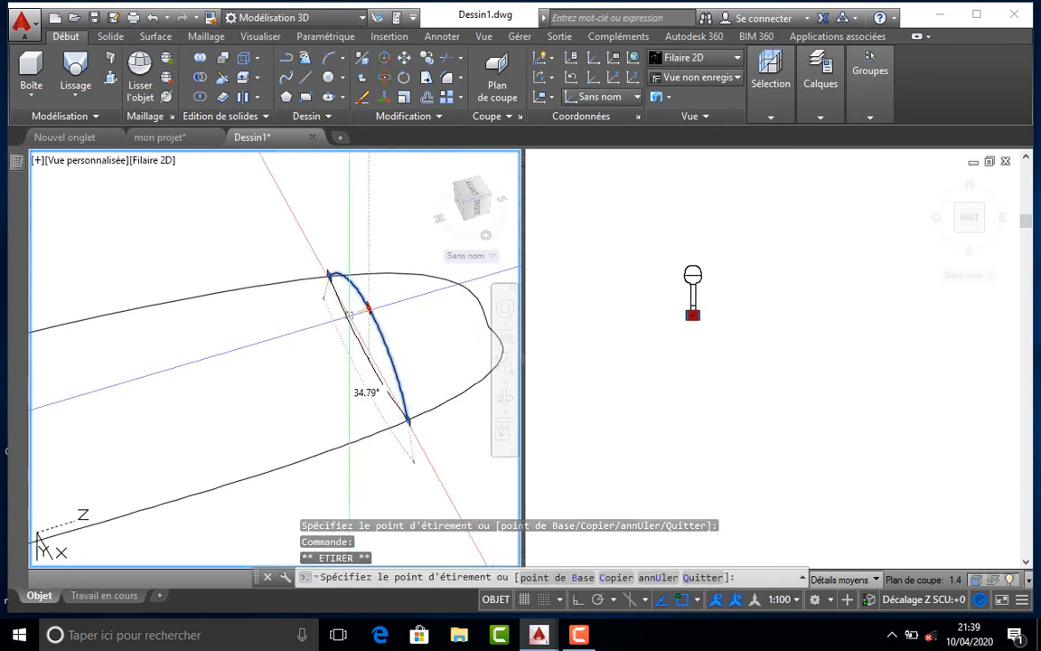
left_click(357, 302)
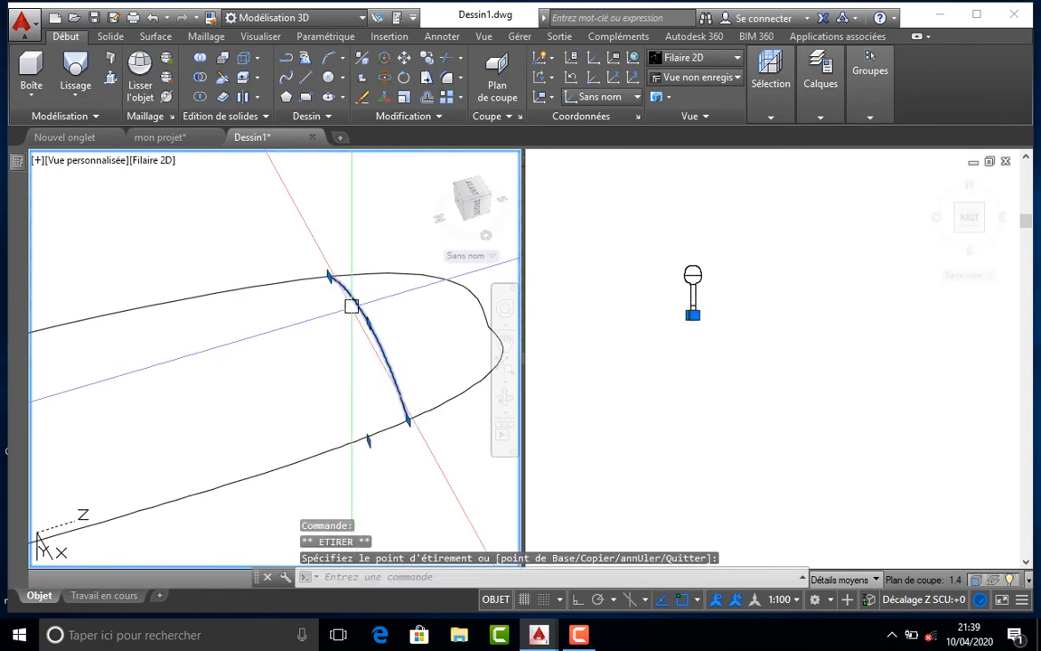
- Adjust the curvature of the arc across the neck by stretching its midpoint
scroll(290, 360, "down", 4)
scroll(275, 345, "down", 2)
middle_click_drag(277, 347, 408, 311)
scroll(245, 379, "up", 7)
left_click(240, 376)
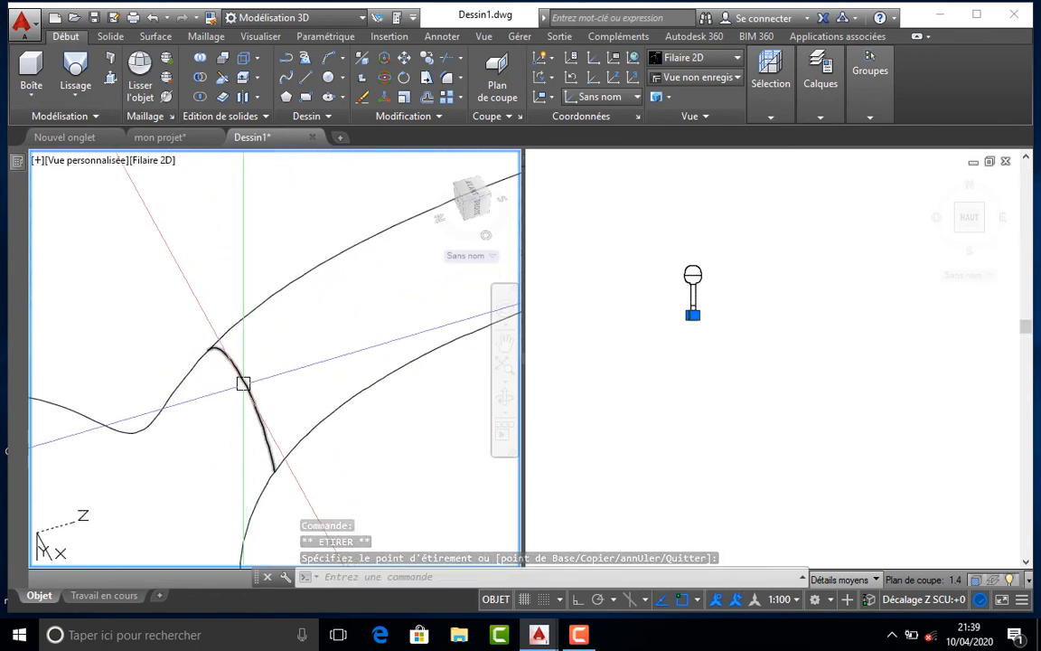
left_click(240, 376)
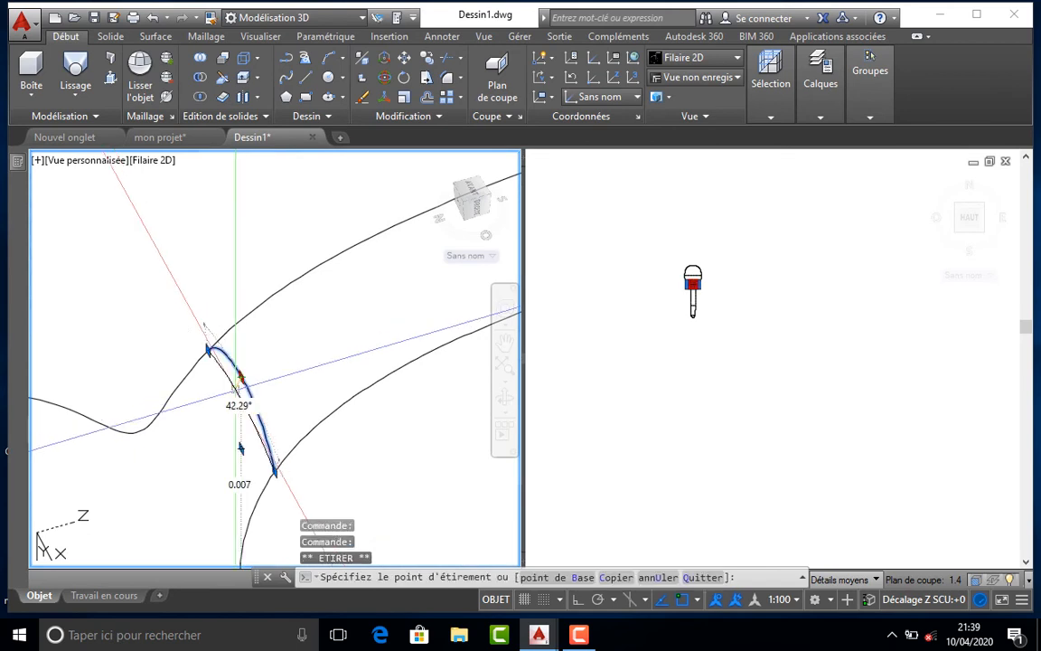
scroll(236, 390, "down", 6)
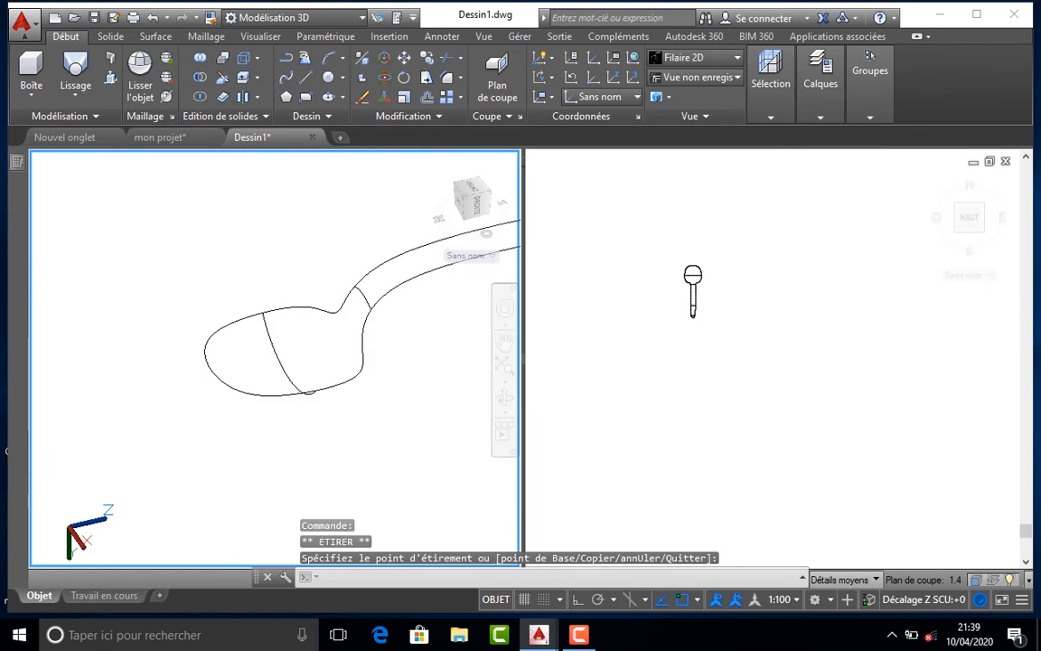
key("Escape")
- Adjust the depth of the arc across the bowl by stretching its midpoint, and check it from the side
middle_click_drag(301, 417, 289, 380, "shift")
scroll(293, 380, "up", 2)
left_click(284, 359)
middle_click_drag(283, 421, 289, 387, "shift")
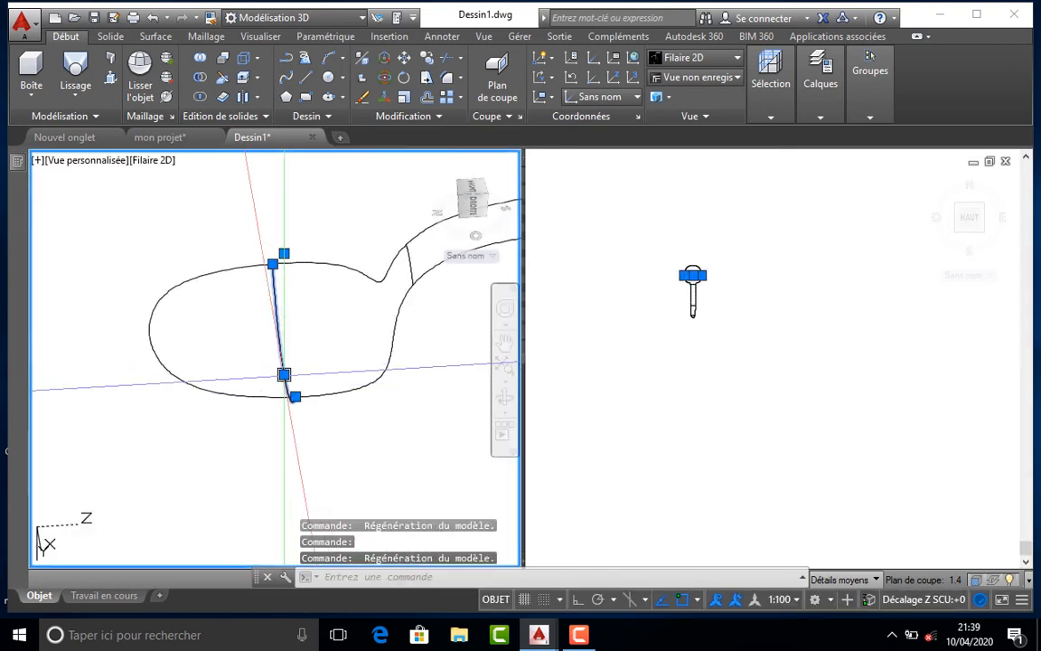
left_click(284, 375)
scroll(286, 363, "up", 5)
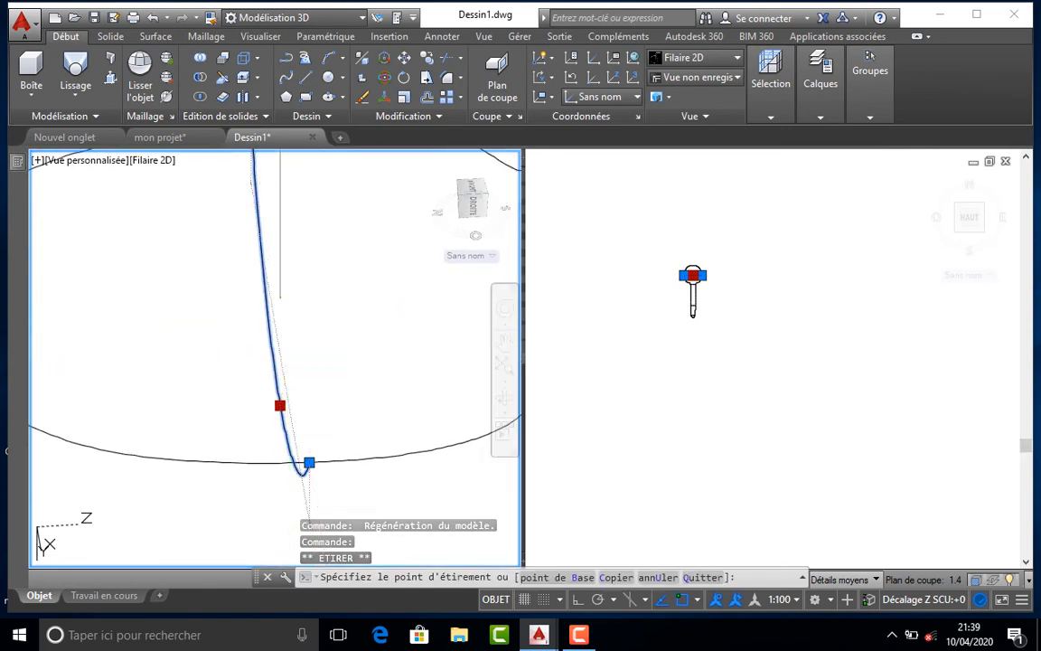
left_click(289, 352)
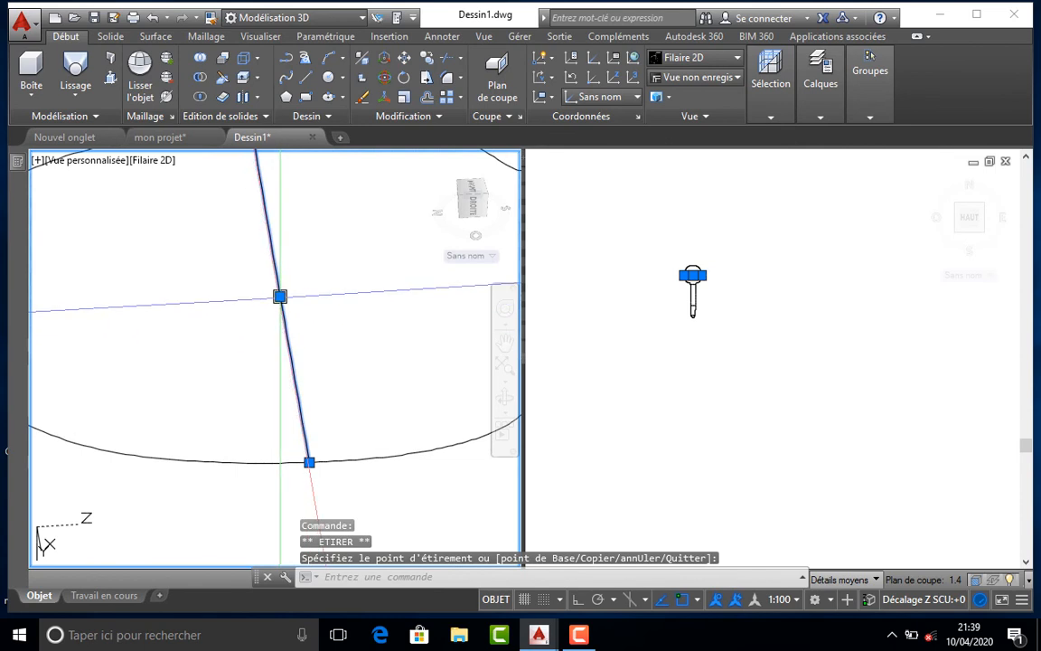
middle_click_drag(280, 297, 280, 372, "shift")
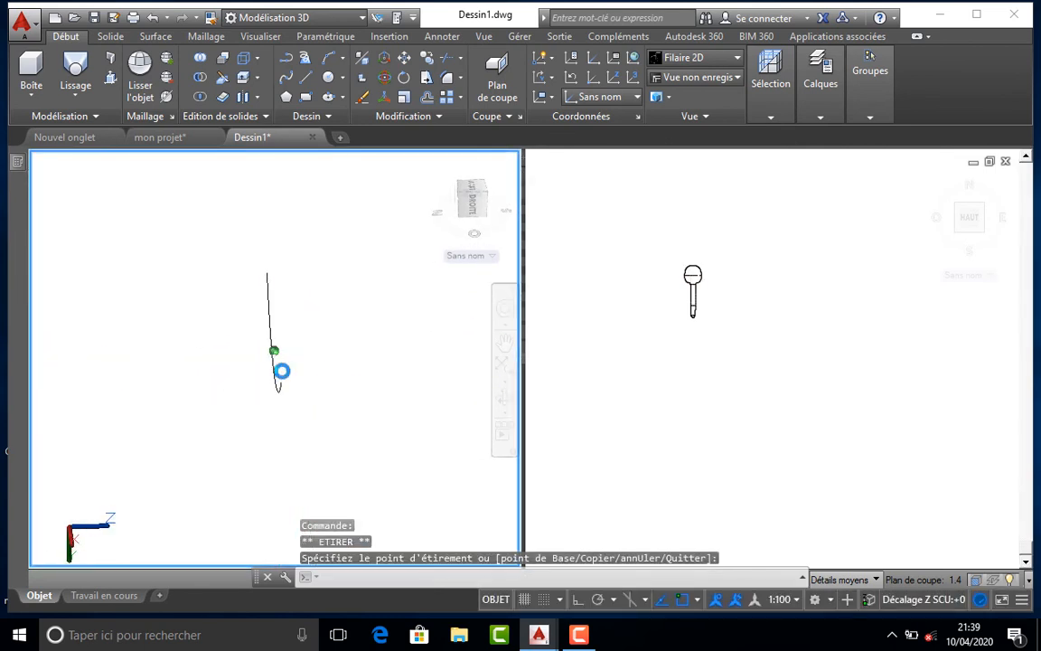
key("Escape")
key("Escape")
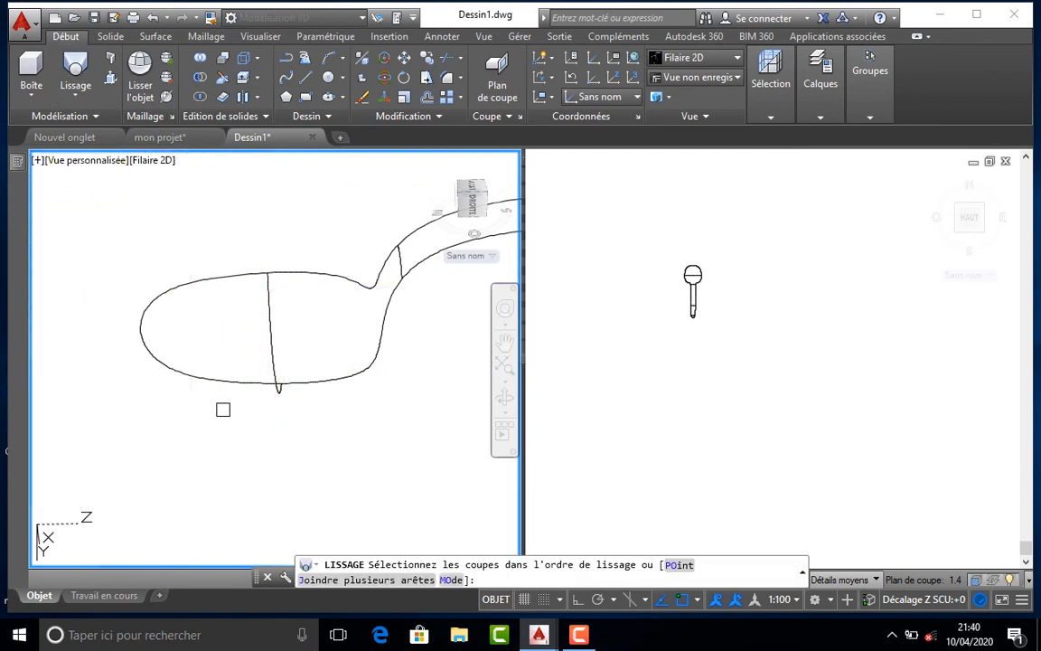
- Start a Loft and select the spoon's two edge splines as its cross-sections
left_click(232, 384)
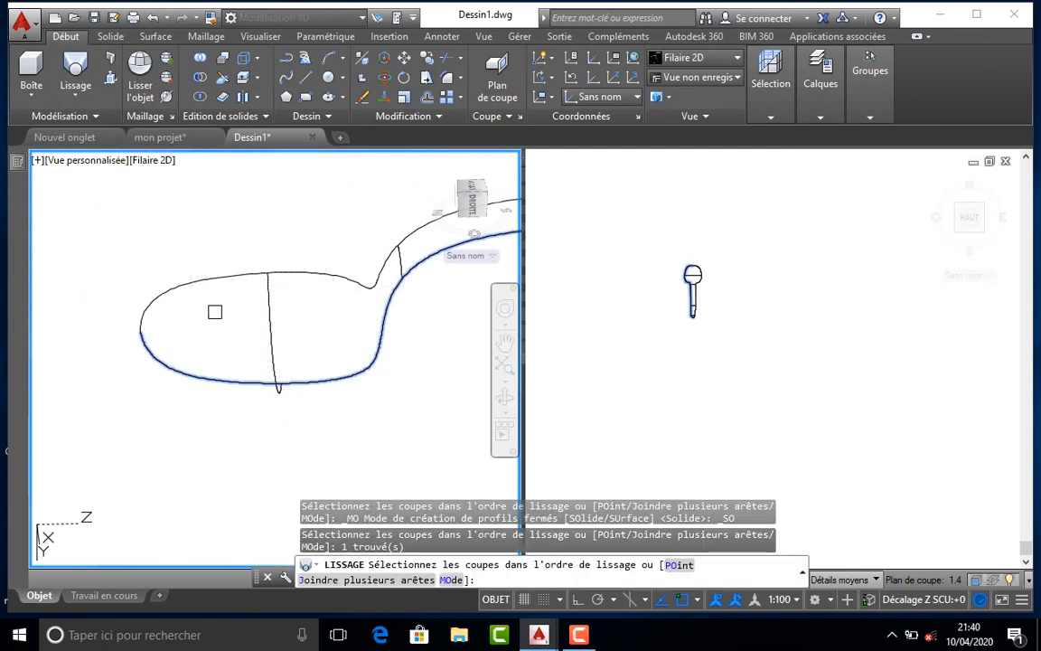
left_click(208, 282)
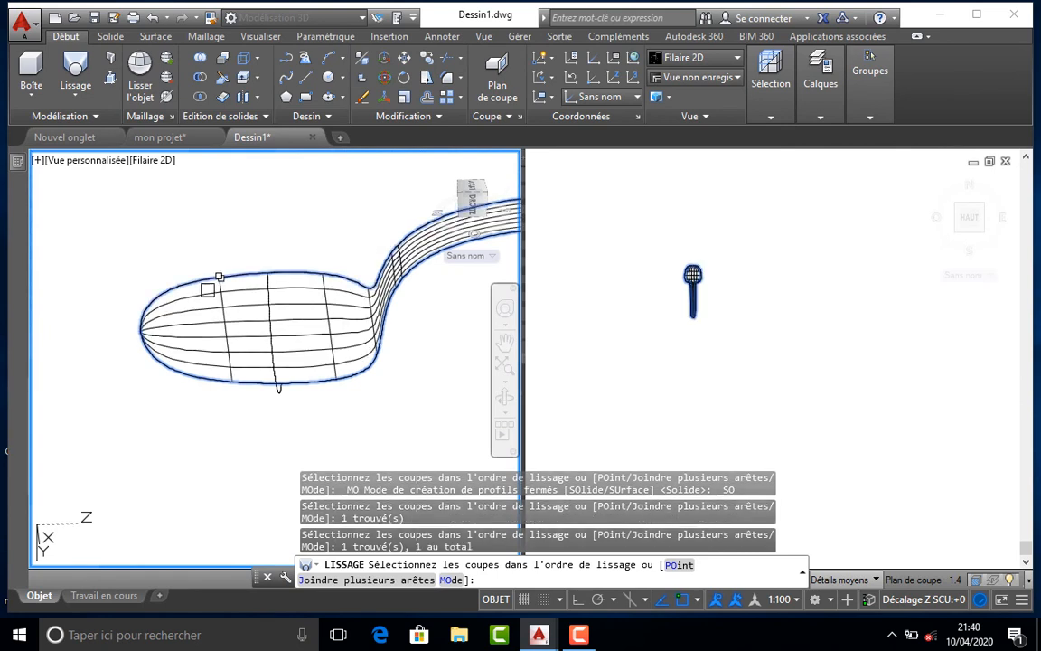
scroll(231, 331, "down", 4)
middle_click_drag(242, 340, 282, 388, "shift")
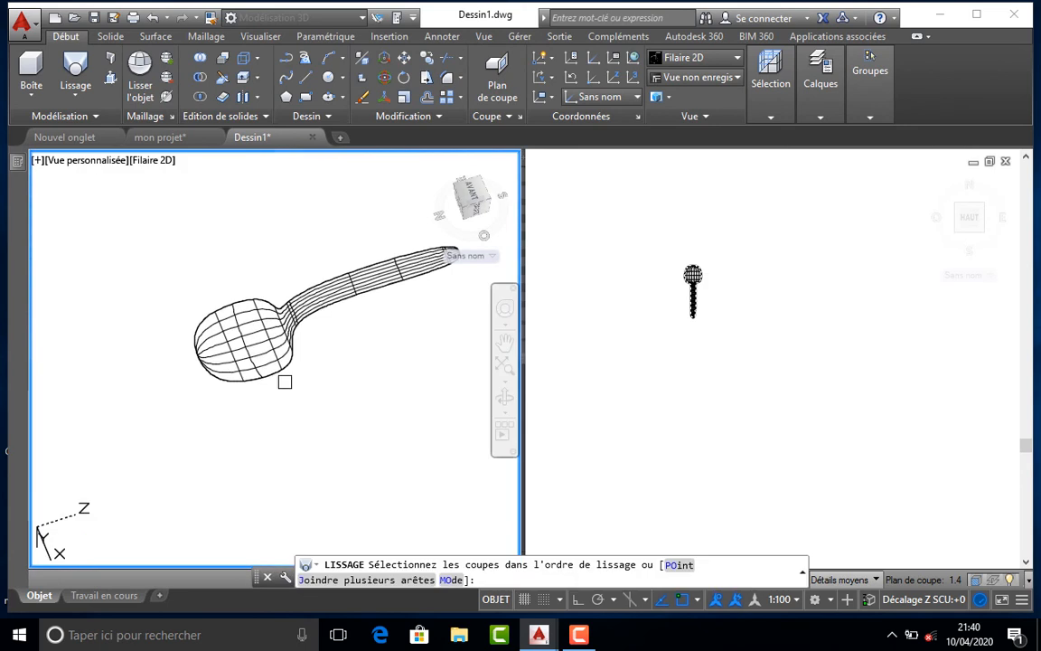
right_click(285, 381)
left_click(332, 395)
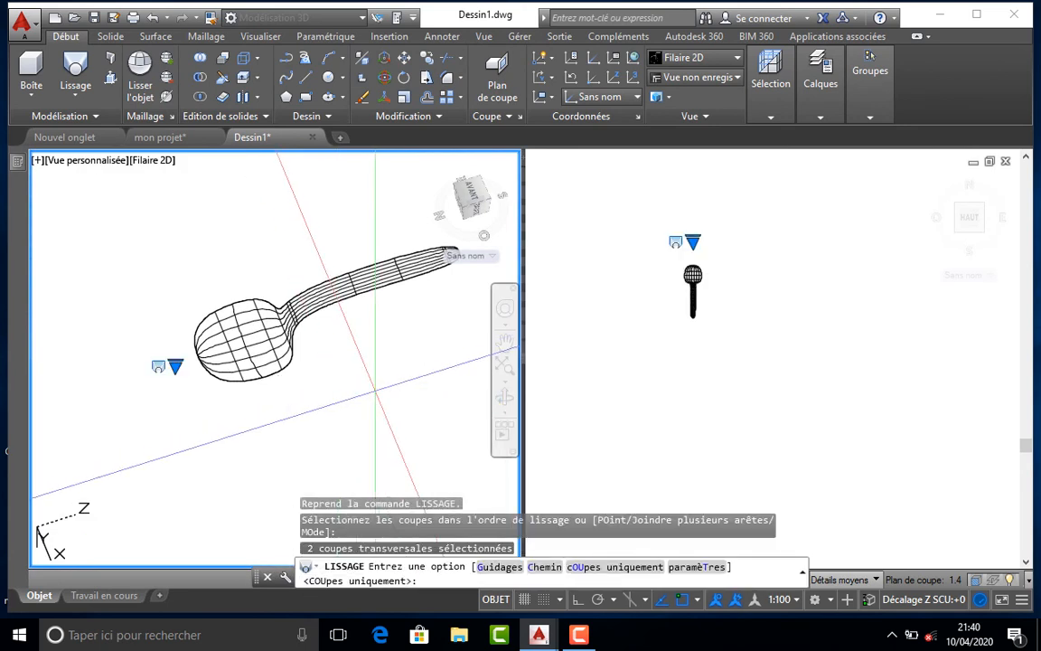
- Set the loft to use guides (Guidages) and select the arcs across the bowl and the neck as guide profiles
right_click(366, 371)
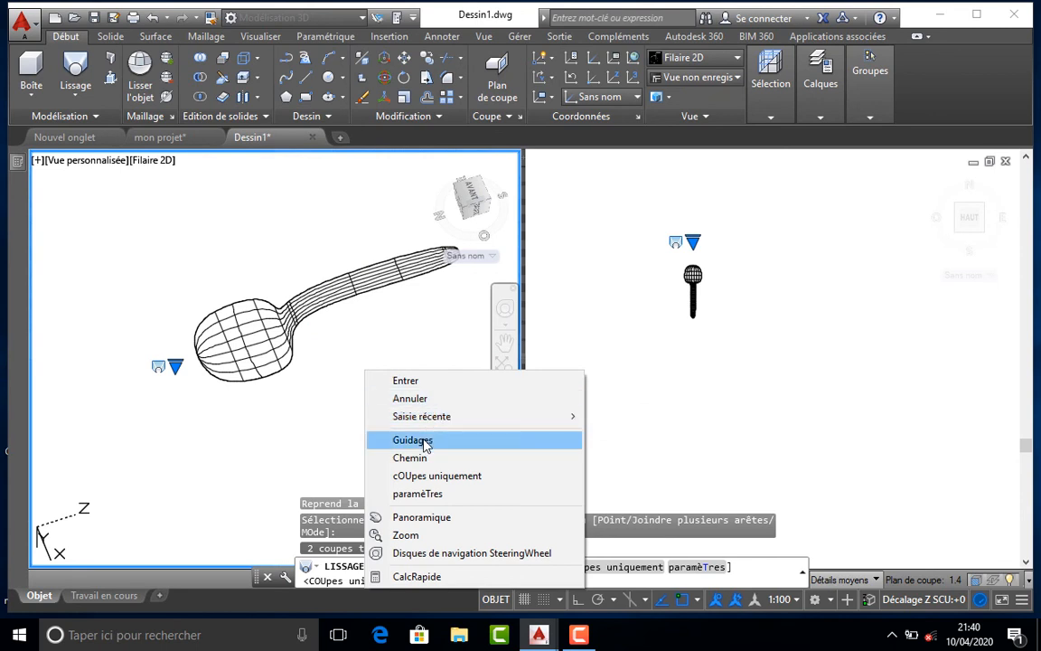
left_click(425, 439)
scroll(225, 346, "up", 5)
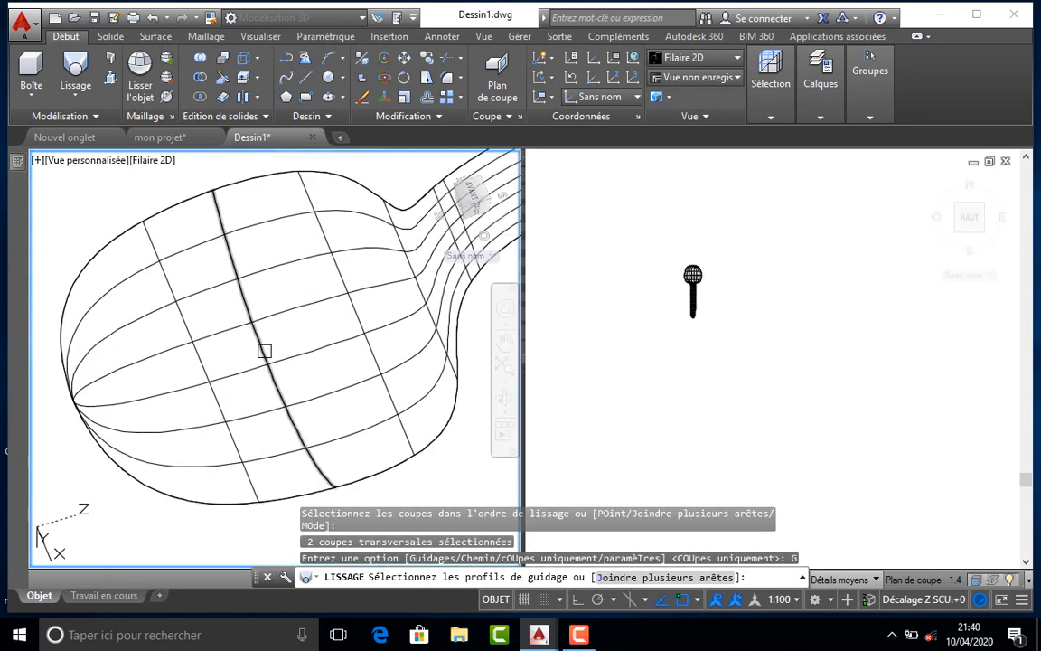
scroll(263, 349, "down", 3)
left_click(258, 349)
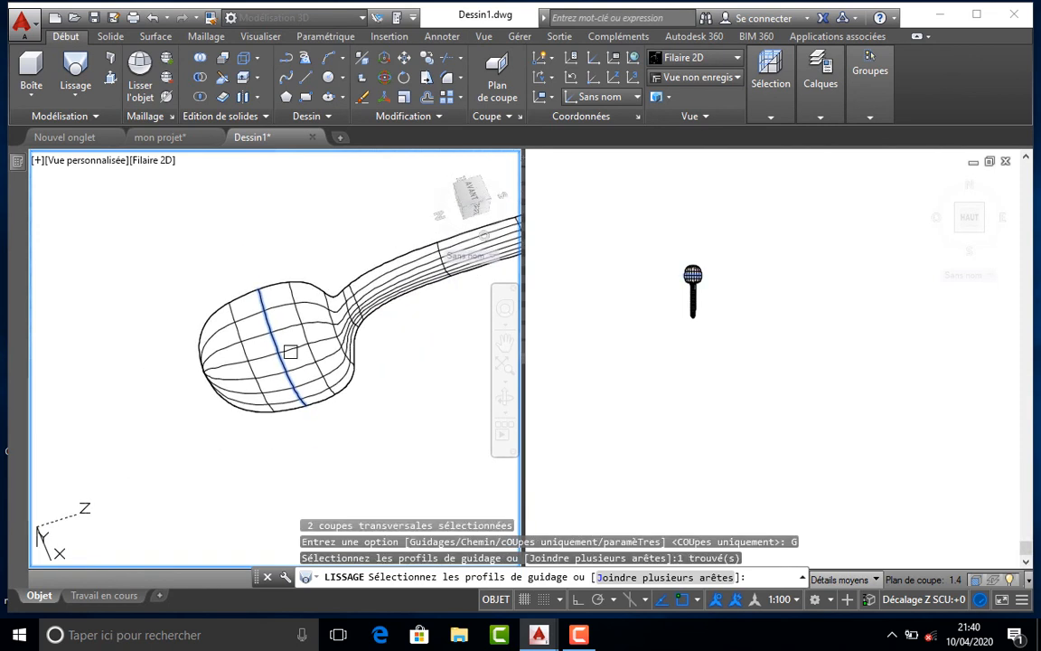
scroll(348, 300, "up", 5)
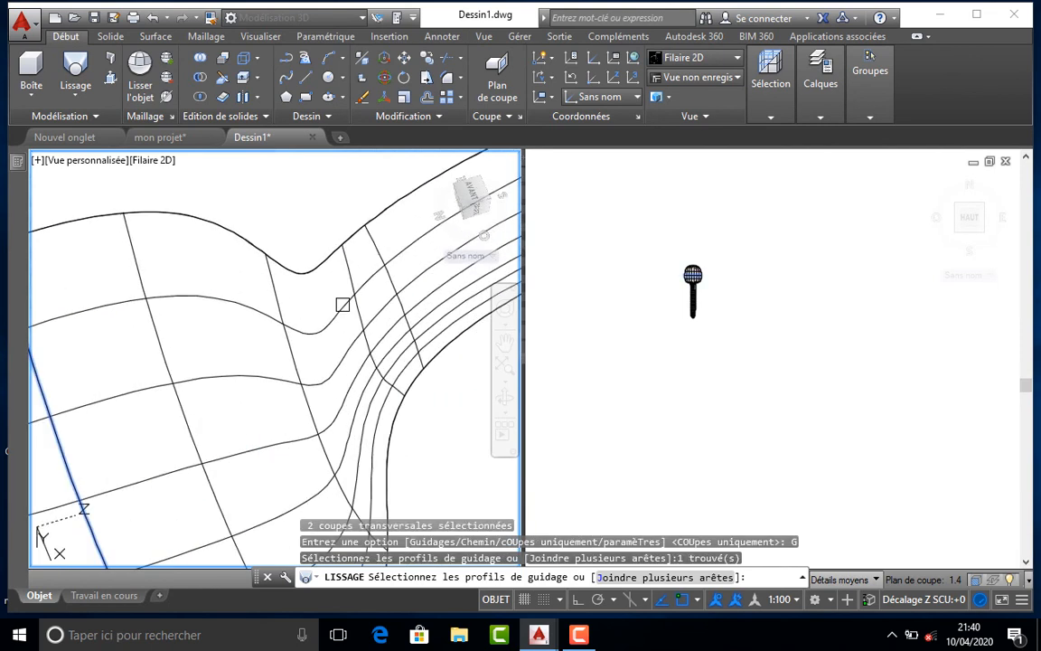
left_click(397, 301)
key("Return")
- Add the two arcs across the handle as guide profiles, finish the loft, and check the spoon surface from the opposite side
scroll(367, 324, "down", 2)
middle_click_drag(367, 324, 364, 326)
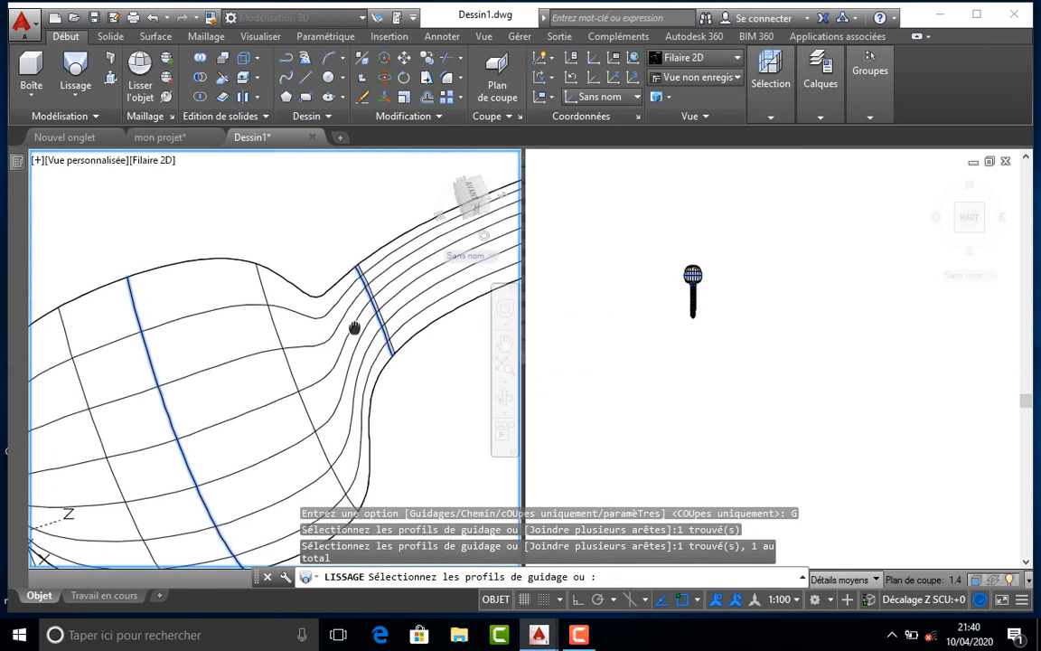
scroll(362, 326, "down", 3)
scroll(370, 316, "up", 5)
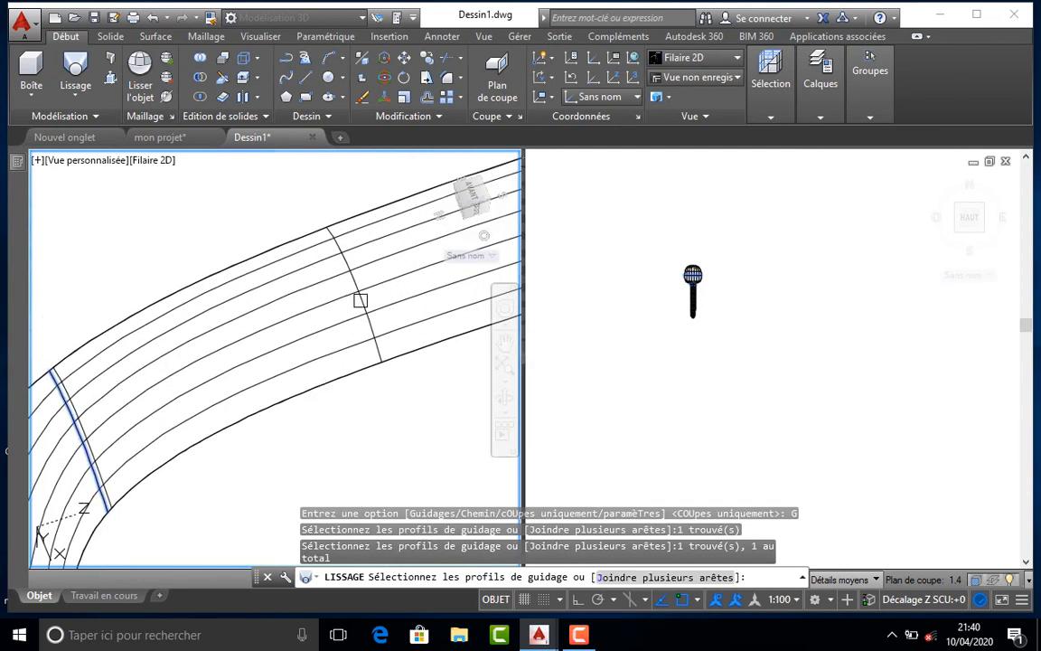
scroll(360, 301, "down", 4)
scroll(348, 300, "up", 2)
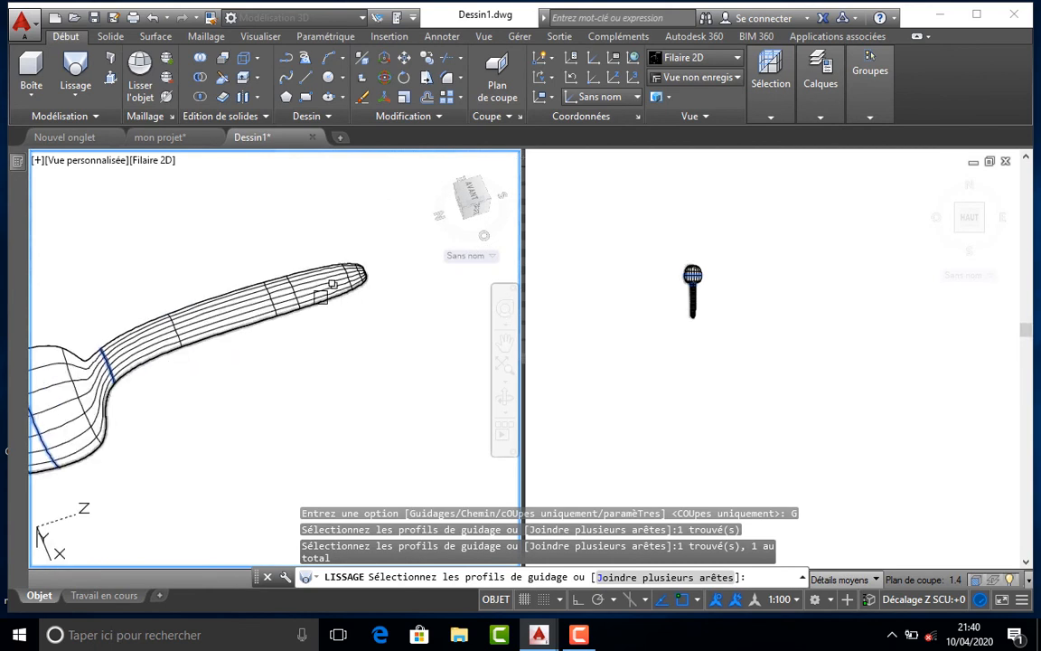
left_click(273, 299)
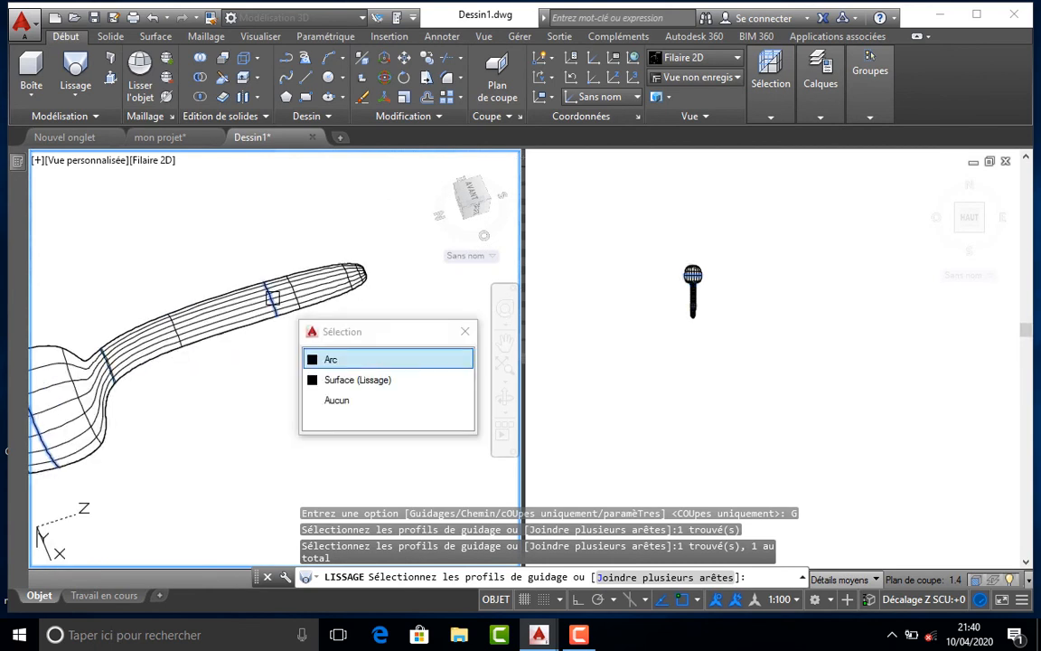
scroll(323, 288, "up", 3)
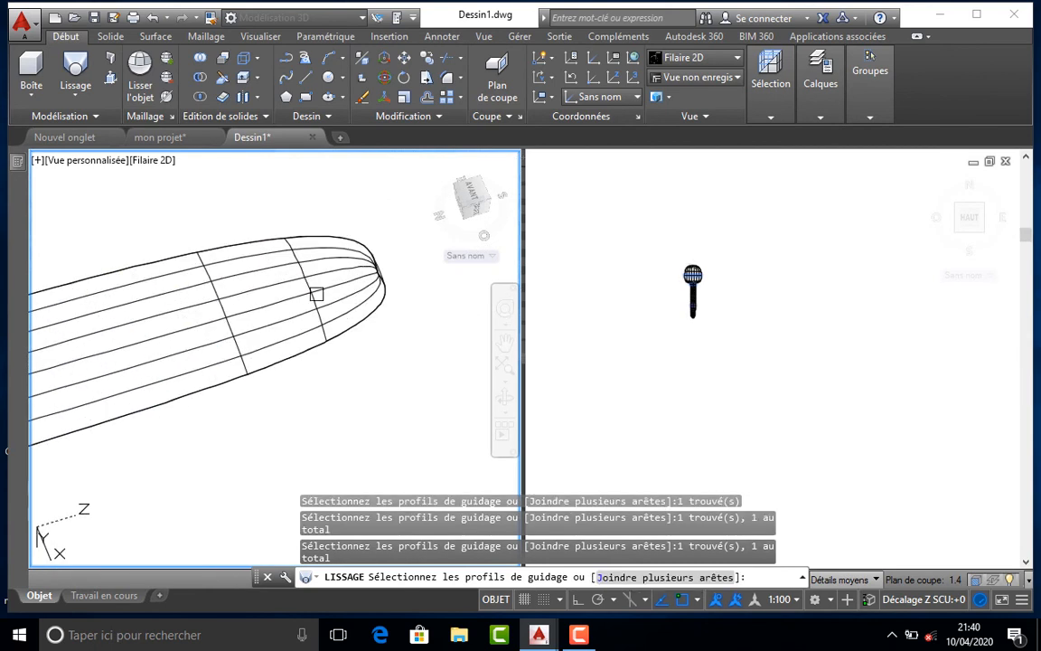
left_click(312, 300)
scroll(296, 326, "down", 2)
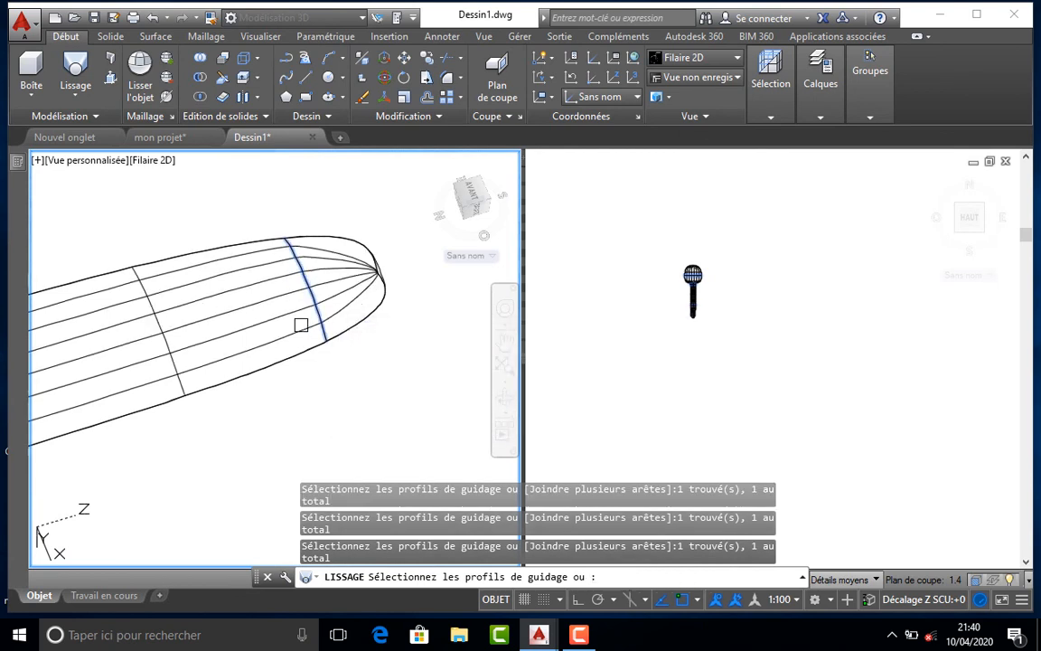
scroll(294, 349, "down", 2)
scroll(118, 416, "up", 3)
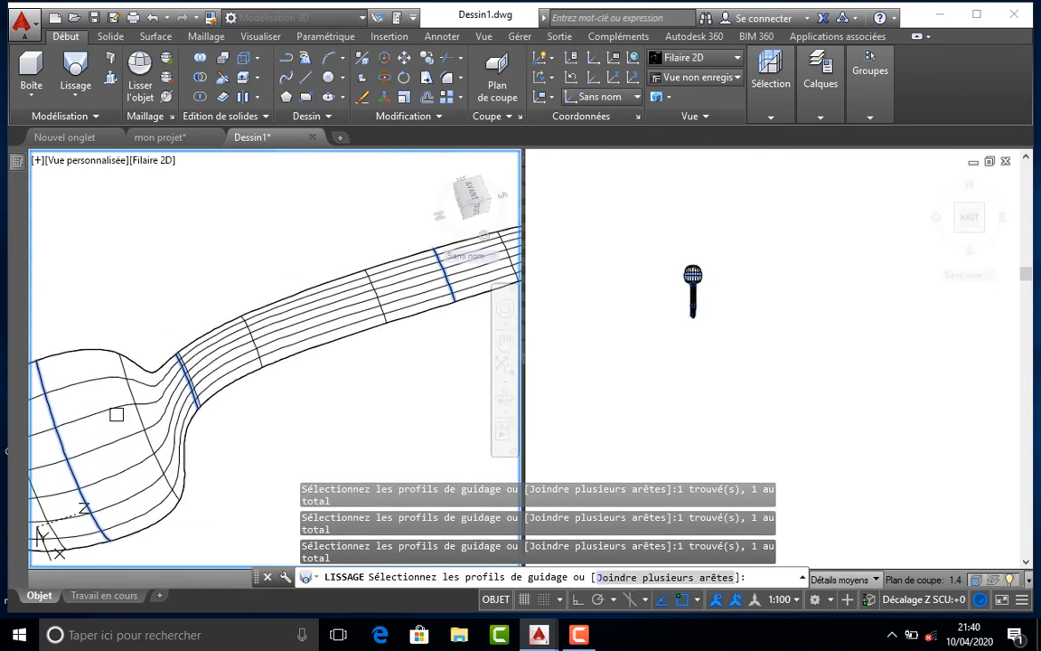
scroll(195, 392, "down", 2)
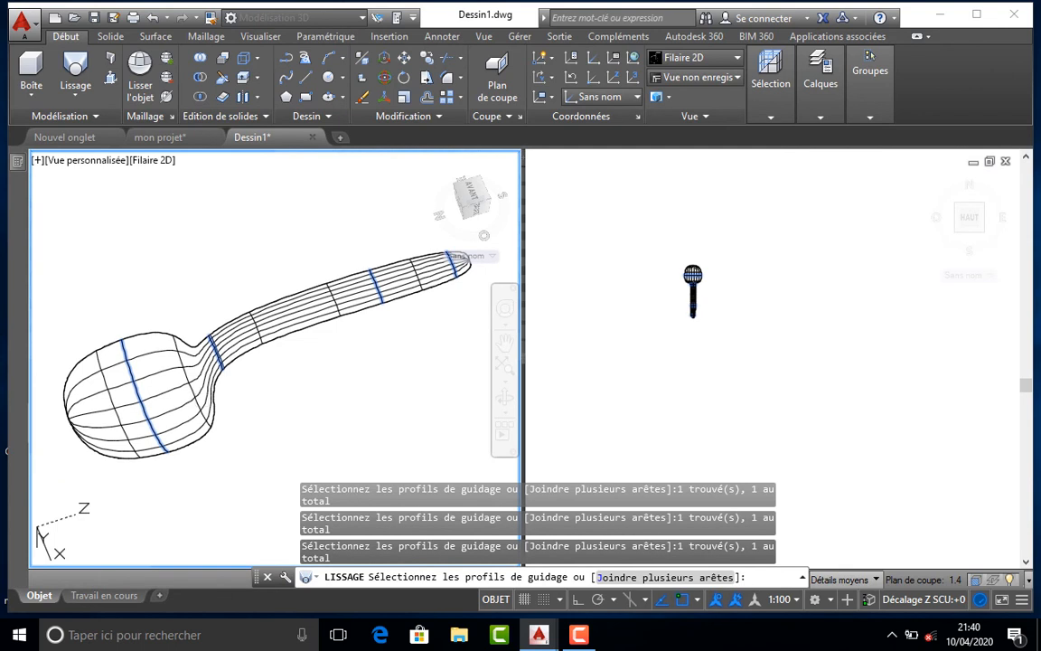
key("Return")
scroll(204, 406, "down", 2)
middle_click_drag(204, 406, 463, 348, "shift")
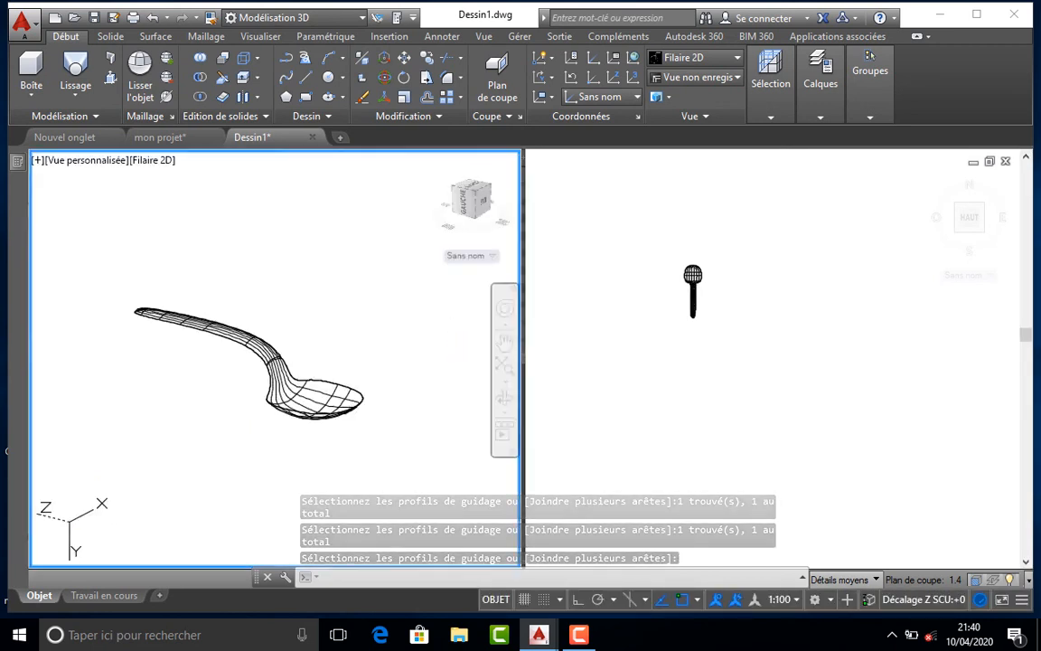
- Set the 3D viewport's visual style to Realistic (Réaliste) and inspect the shaded spoon
left_click(142, 162)
left_click(179, 201)
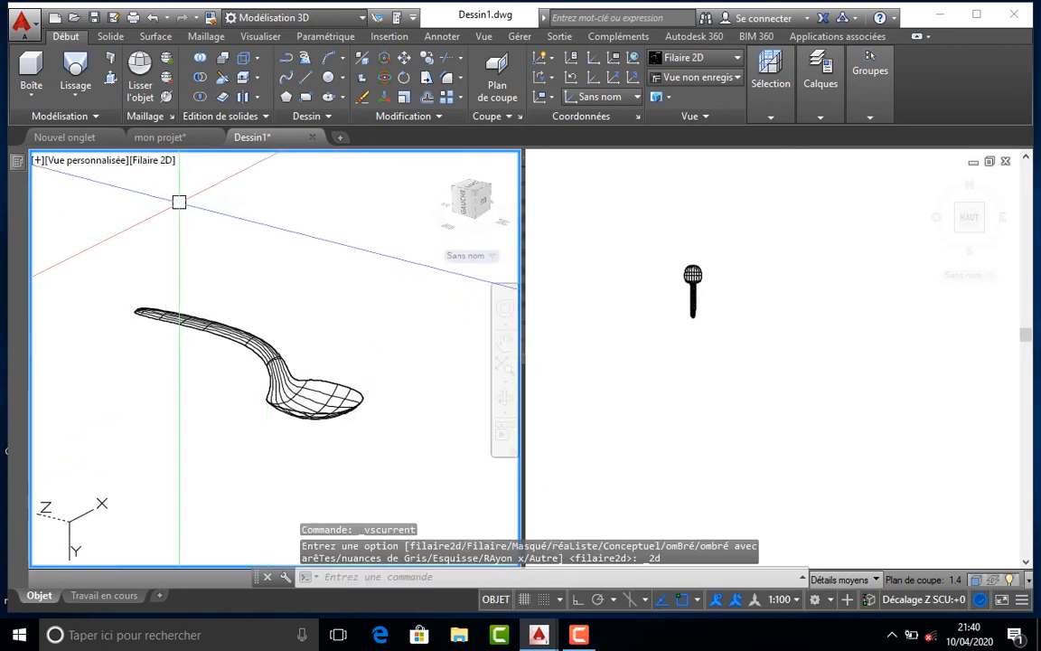
left_click(152, 163)
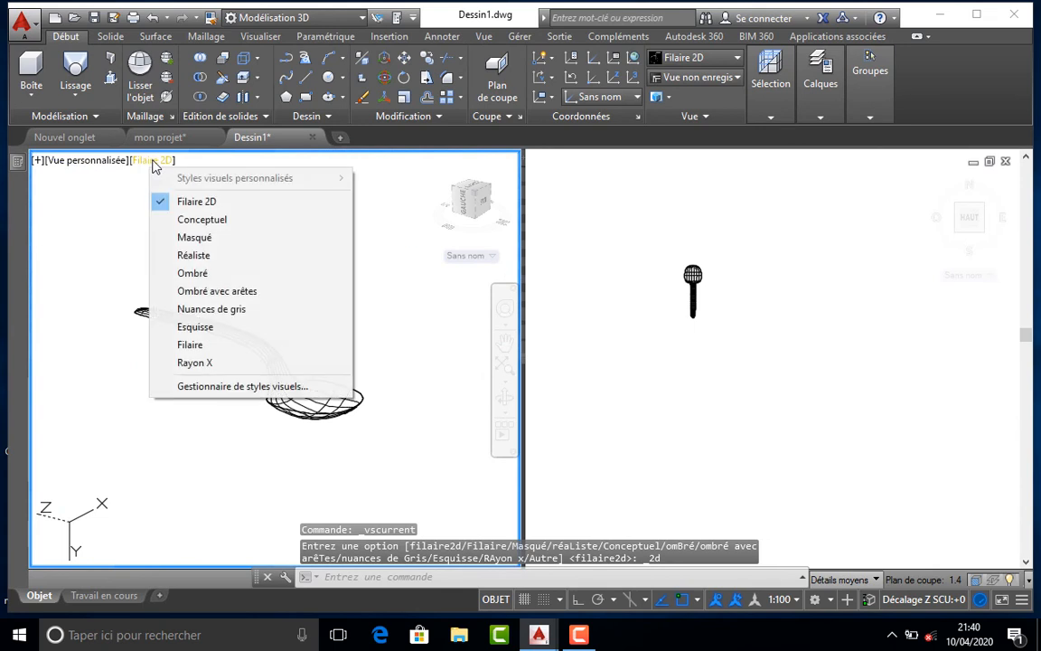
left_click(204, 255)
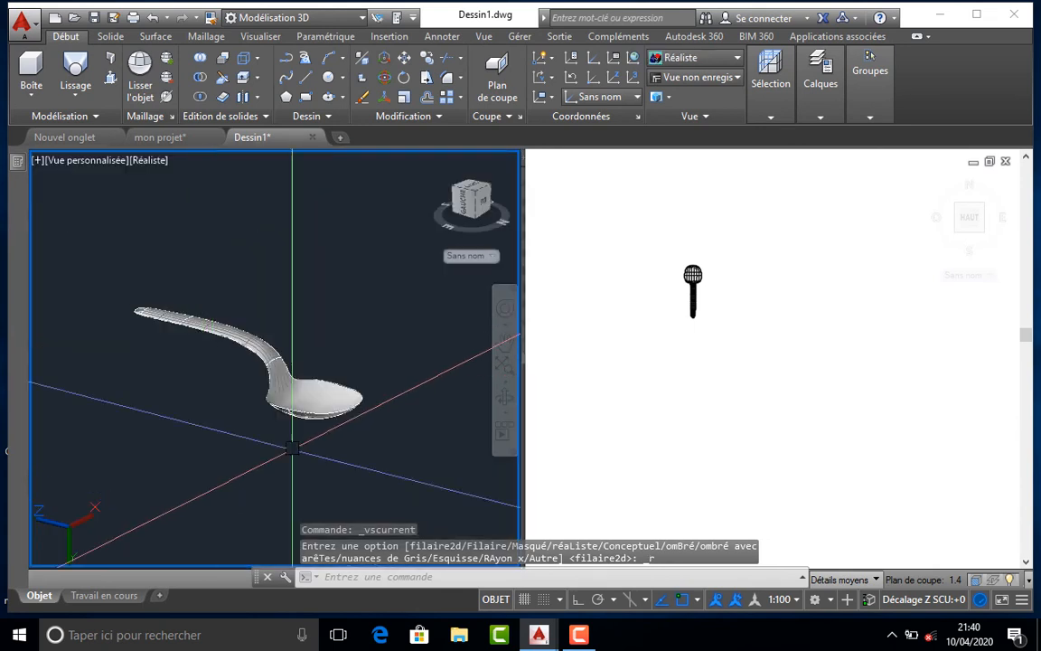
scroll(312, 395, "up", 5)
scroll(305, 395, "down", 3)
middle_click_drag(304, 395, 259, 439, "shift")
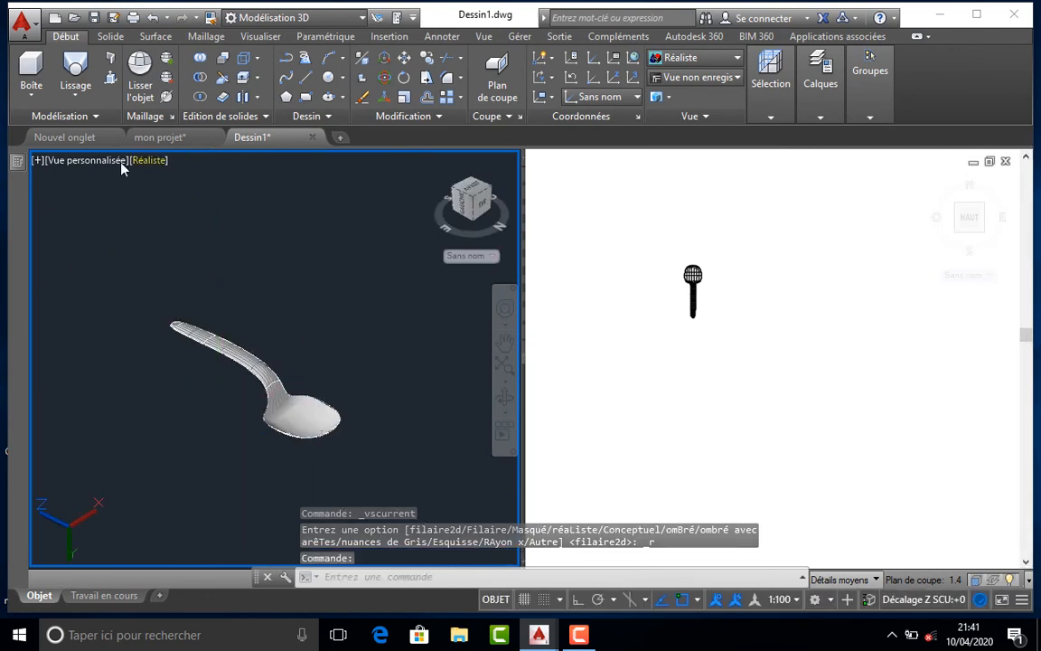
- Set the spoon's shaded viewport to the top view (Haut) and maximize that viewport to fill the drawing area
left_click(91, 160)
left_click(159, 207)
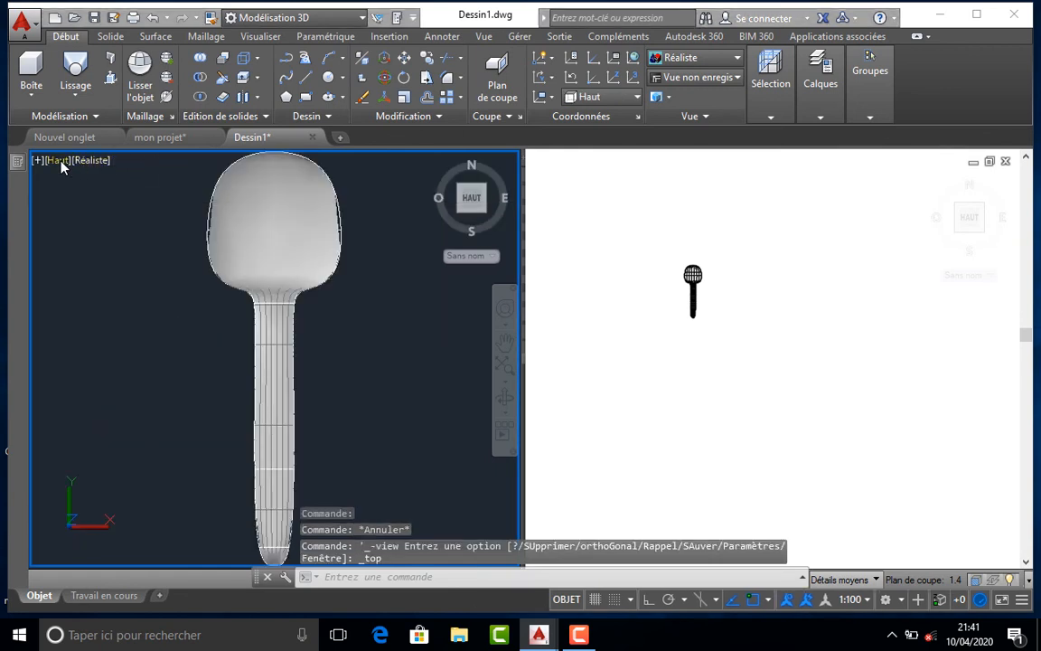
mouse_move(20, 163)
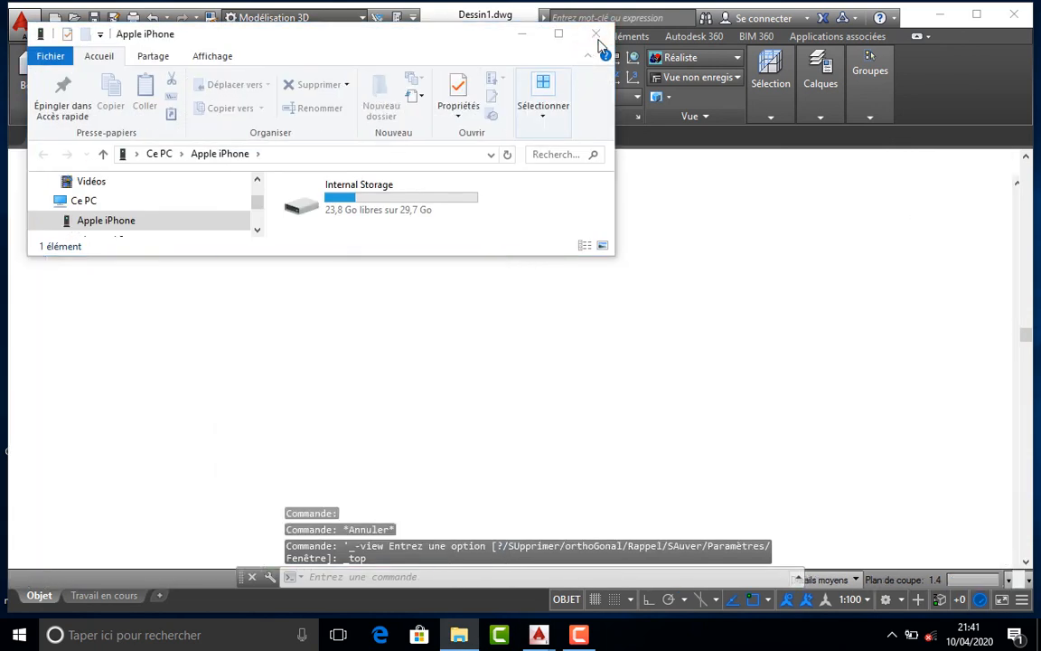
left_click(596, 33)
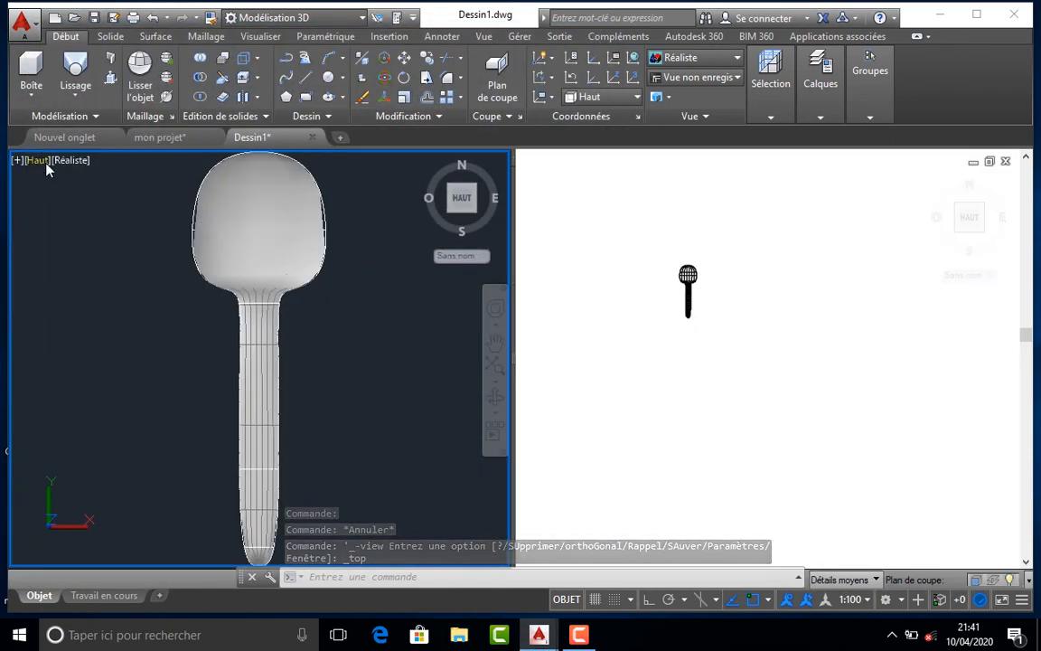
left_click(17, 161)
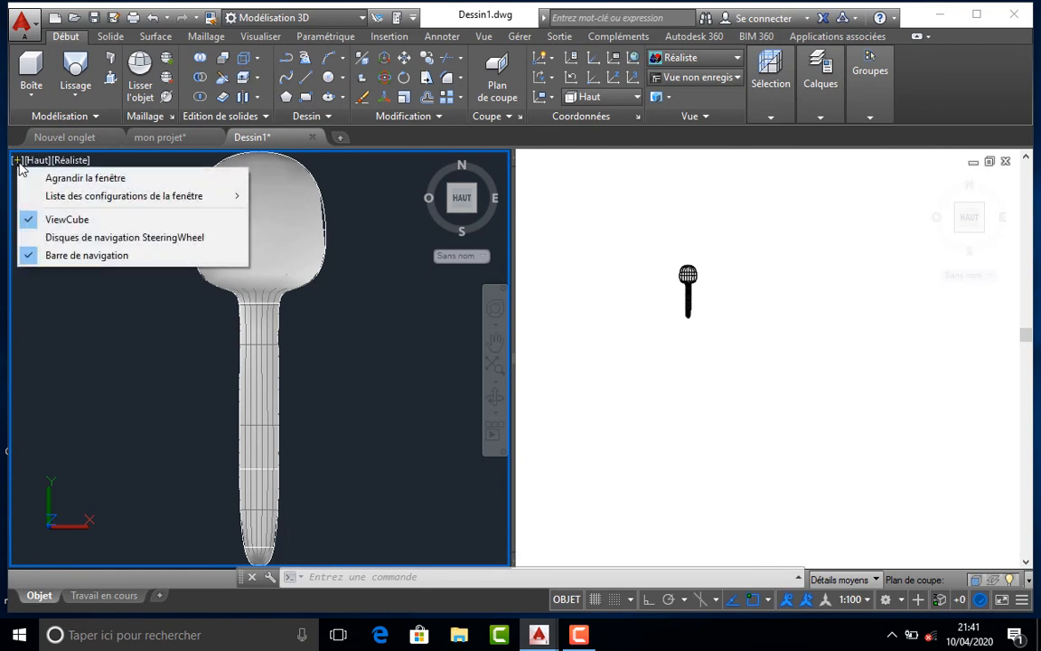
left_click(56, 181)
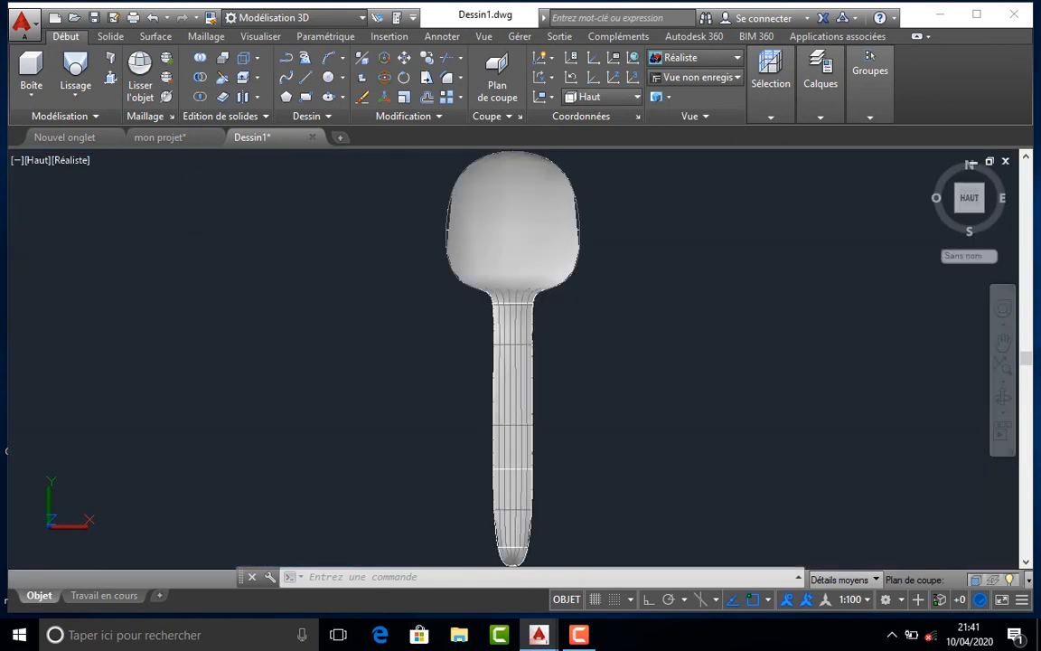
- Examine the shaded spoon's bowl and the curve into its handle up close from an oblique side angle
middle_click_drag(553, 377, 681, 272, "shift")
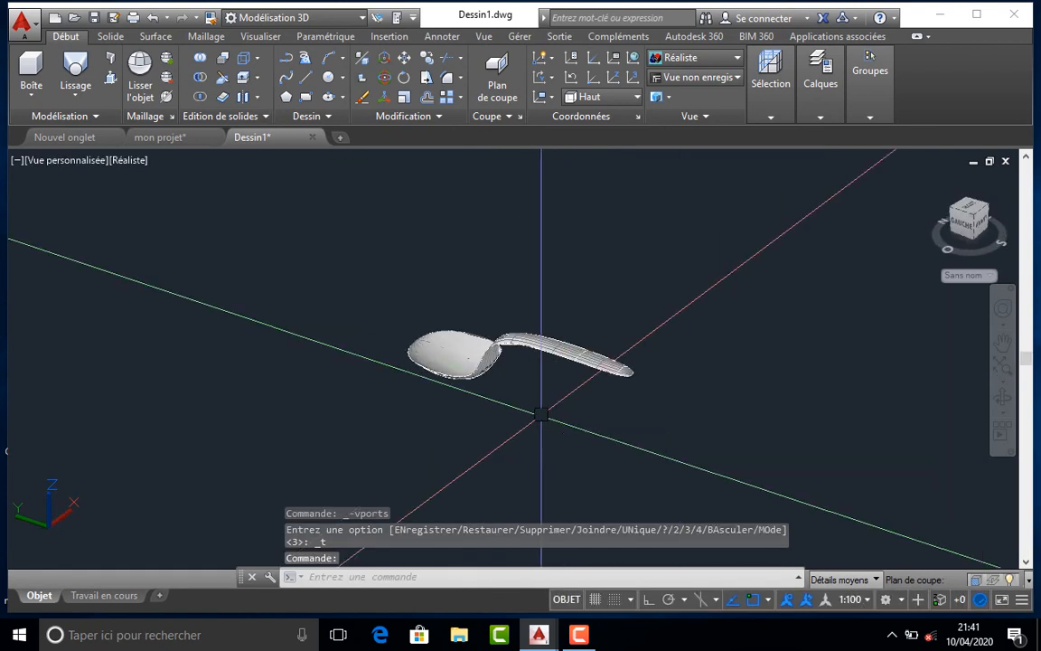
scroll(447, 307, "up", 3)
middle_click_drag(483, 366, 468, 232)
middle_click_drag(496, 276, 468, 263, "shift")
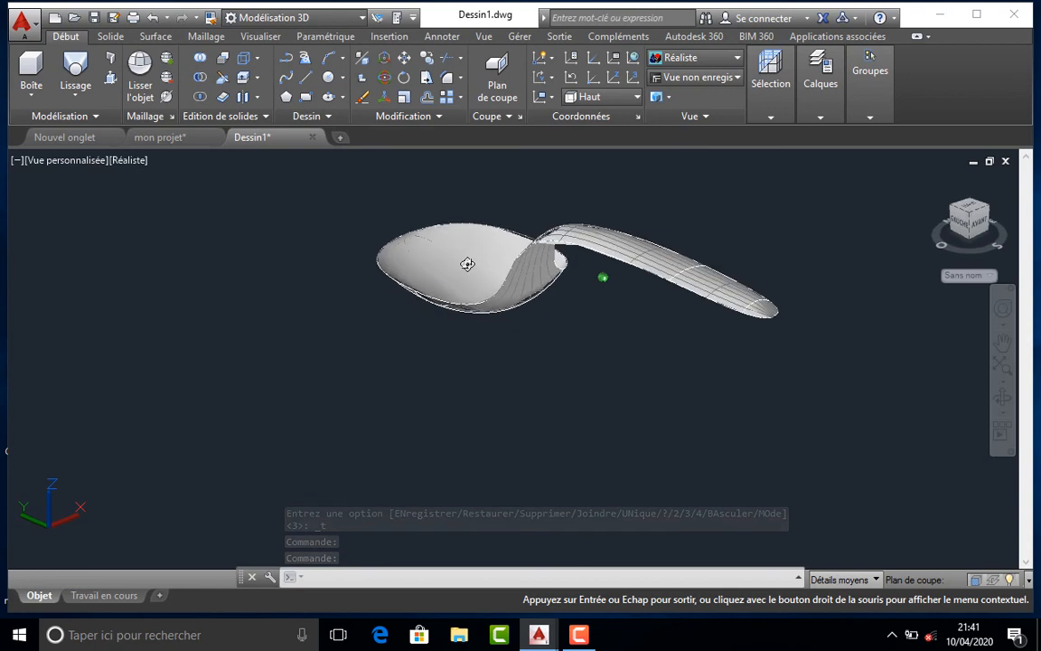